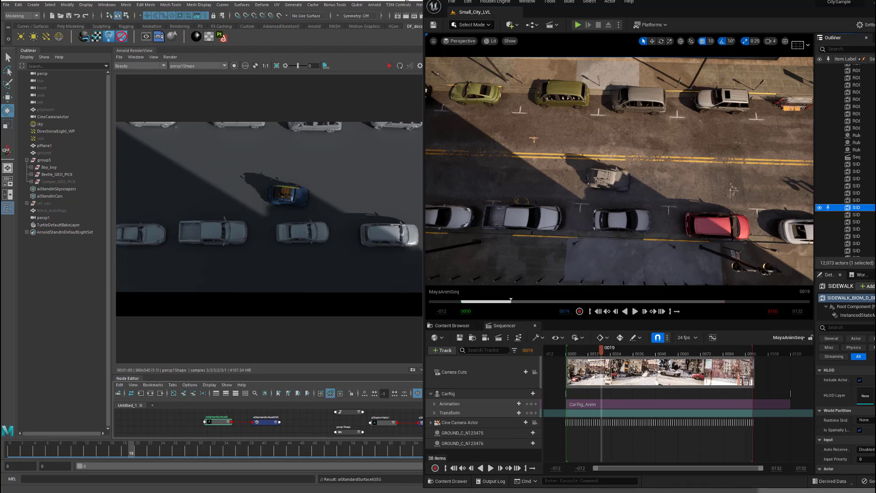
Bring the Maya street scene window in front of Unreal Editor
{"action": "key", "text": "alt+Tab"}
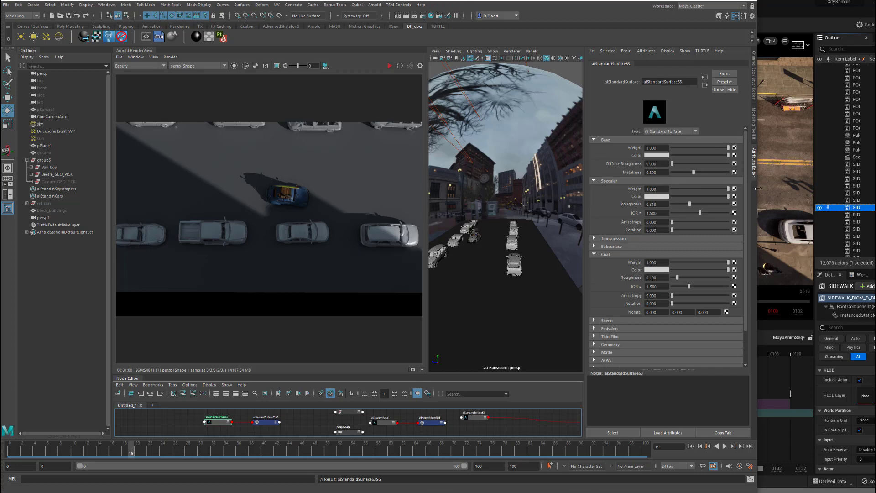
Widen Maya and maximise the persp view of the road, environment sphere and stand-in cars
{"action": "left_click_drag", "start_coordinate": [758, 189], "coordinate": [867, 189]}
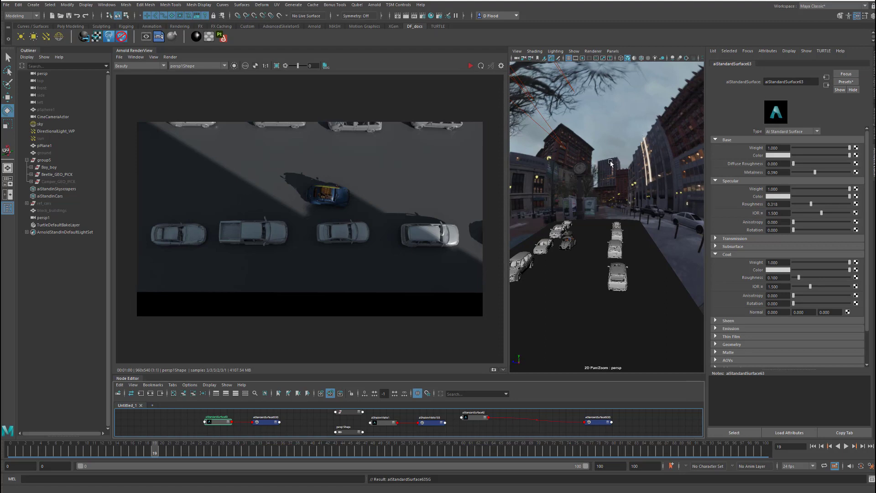
{"action": "left_click_drag", "start_coordinate": [607, 199], "coordinate": [598, 208], "text": "alt"}
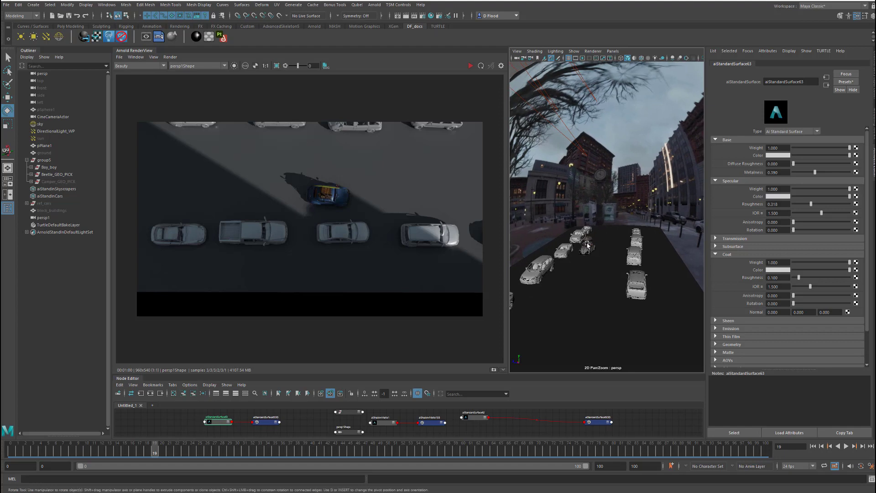
{"action": "key", "text": "space"}
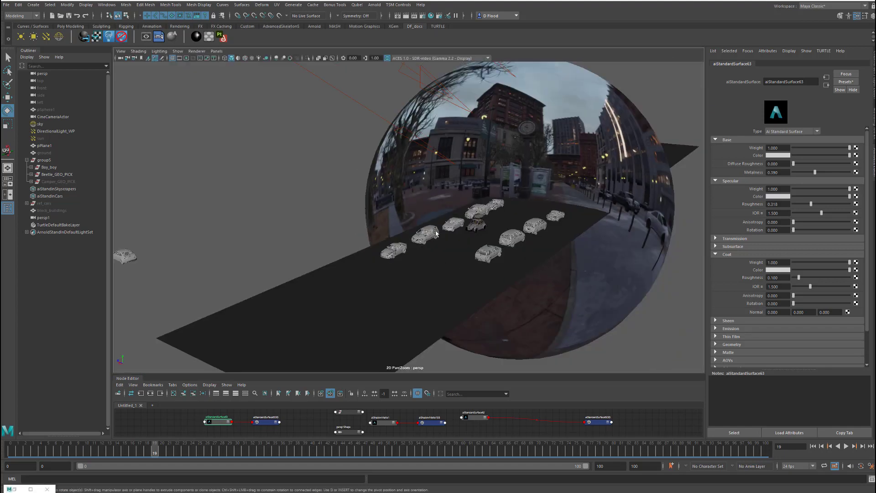
{"action": "mouse_move", "coordinate": [521, 257]}
{"action": "left_mouse_down", "text": "alt"}
{"action": "mouse_move", "coordinate": [540, 254]}
{"action": "mouse_move", "coordinate": [519, 259]}
{"action": "left_mouse_up", "text": "alt"}
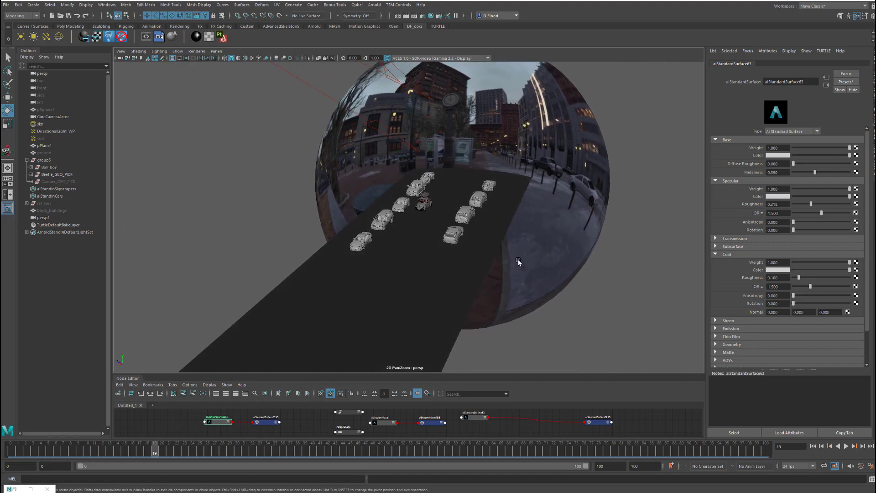
Turn off Primary Visibility on aiStandInCarsShape, then select the road plane pPlane1
{"action": "left_click", "coordinate": [62, 196]}
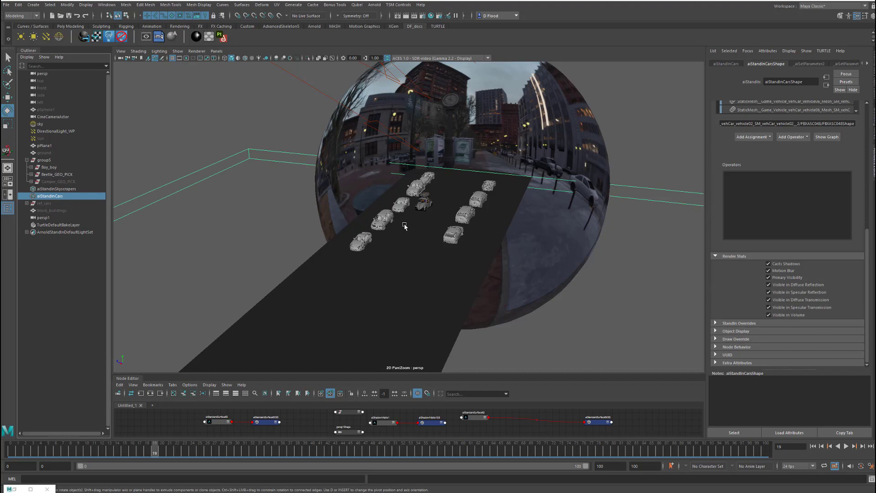
{"action": "left_click", "coordinate": [769, 278]}
{"action": "left_click", "coordinate": [426, 278]}
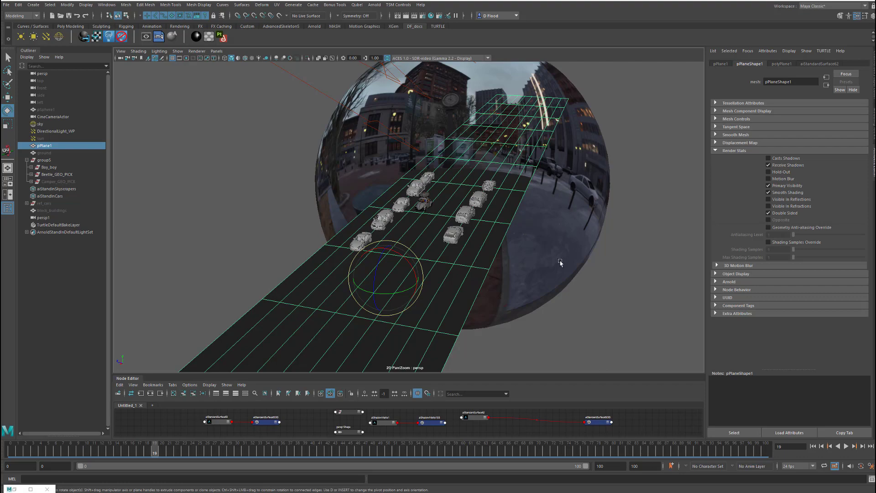
{"action": "left_click_drag", "start_coordinate": [557, 264], "coordinate": [331, 193], "text": "alt"}
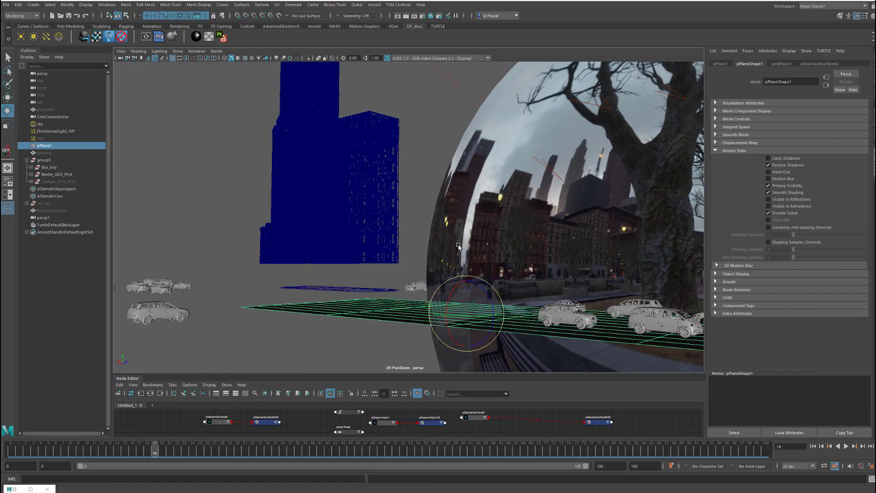
Set the aiStandInSkyscrapers Viewport Draw Mode to Shaded
{"action": "left_click", "coordinate": [67, 190]}
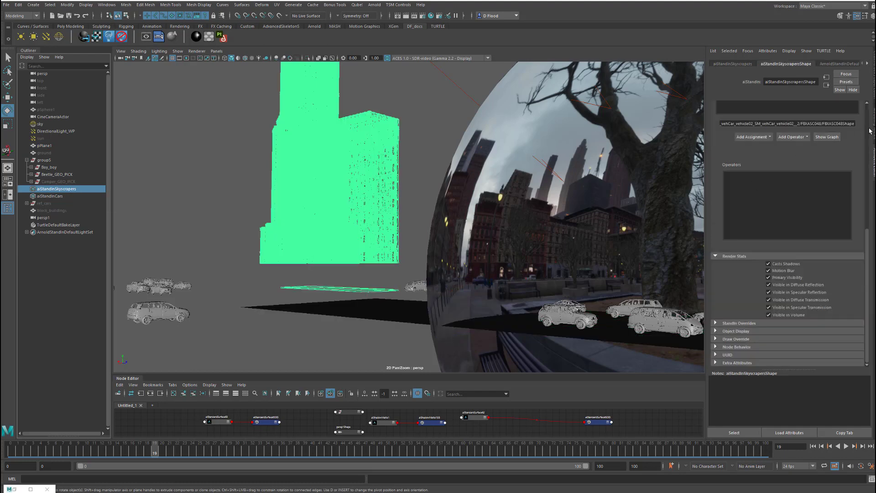
{"action": "scroll", "coordinate": [841, 149], "scroll_direction": "up", "scroll_amount": 5}
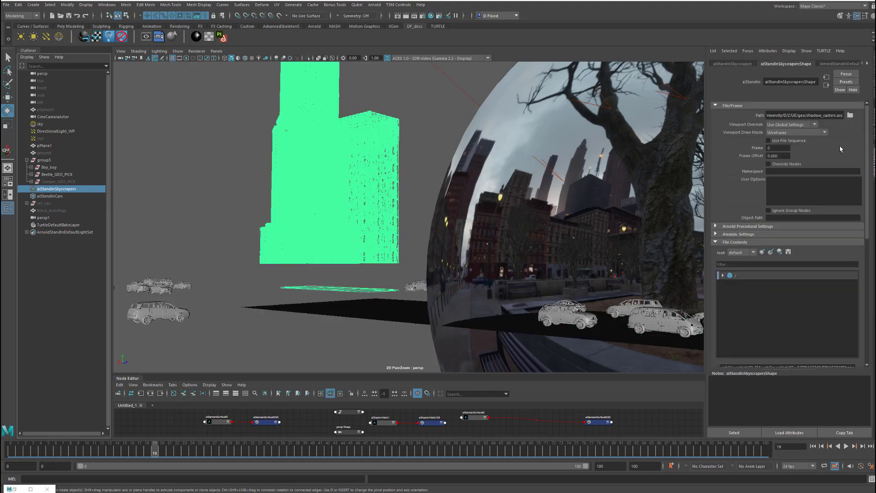
{"action": "left_click", "coordinate": [815, 132]}
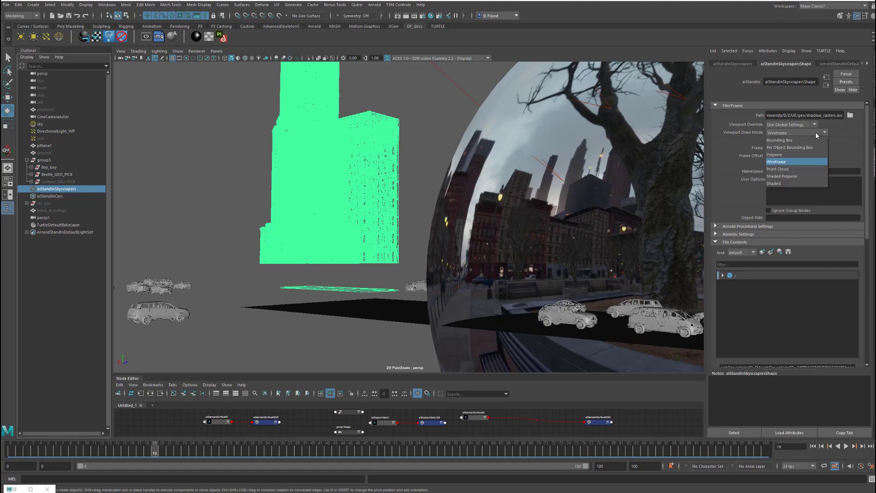
{"action": "left_click", "coordinate": [791, 182]}
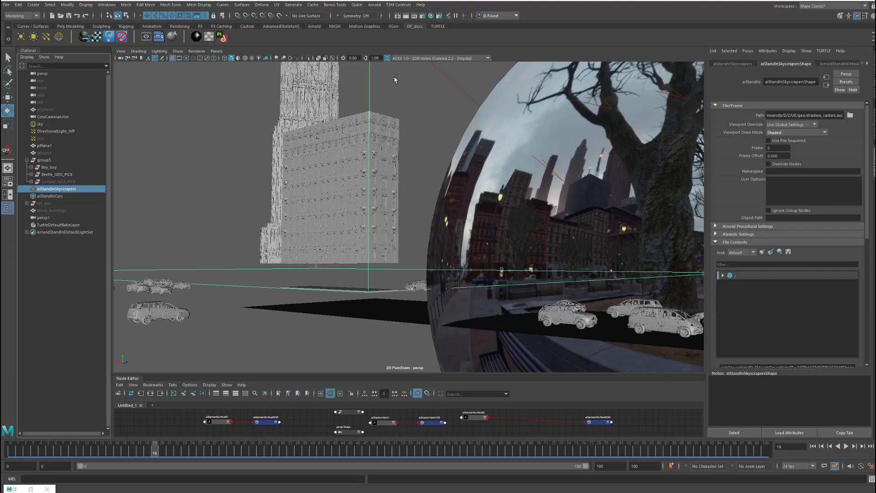
Look through CineCameraActor and play the Beetle animation, stopping at frame 69
{"action": "left_click", "coordinate": [217, 52]}
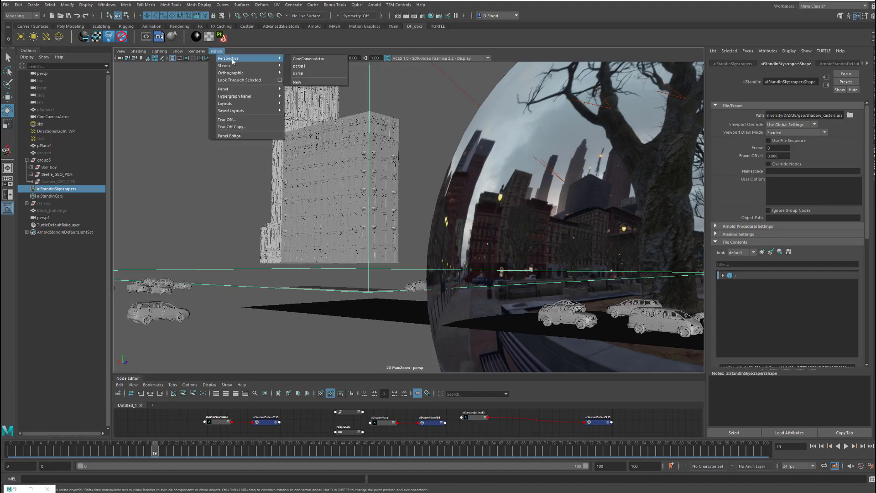
{"action": "left_click", "coordinate": [420, 251]}
{"action": "key", "text": "alt+v"}
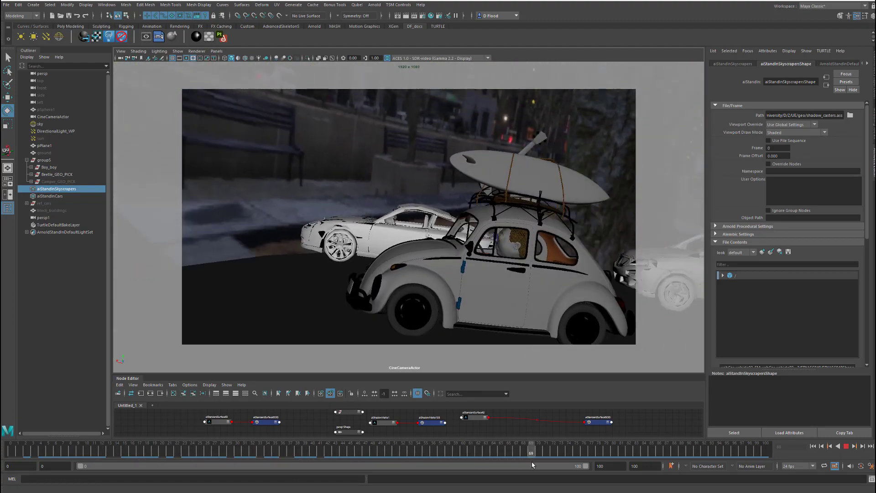
{"action": "key", "text": "alt+v"}
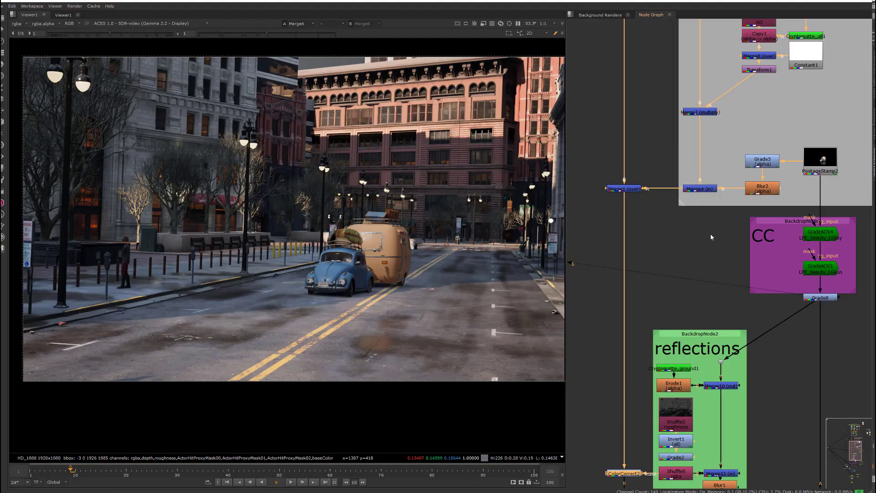
Find the i/o backdrop's Read node and view Read1's car-and-trailer render alone in Viewer1
{"action": "scroll", "coordinate": [710, 233], "scroll_direction": "down", "scroll_amount": 6}
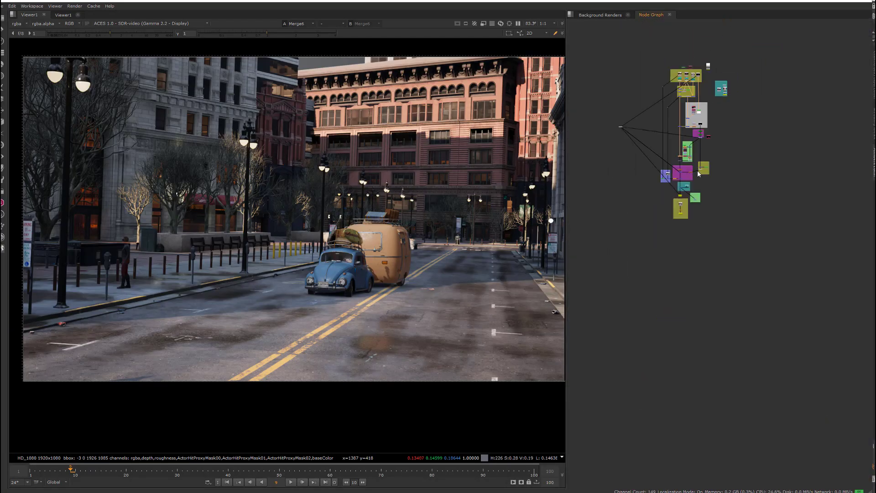
{"action": "scroll", "coordinate": [698, 171], "scroll_direction": "up", "scroll_amount": 6}
{"action": "scroll", "coordinate": [690, 114], "scroll_direction": "down", "scroll_amount": 5}
{"action": "scroll", "coordinate": [705, 130], "scroll_direction": "up", "scroll_amount": 2}
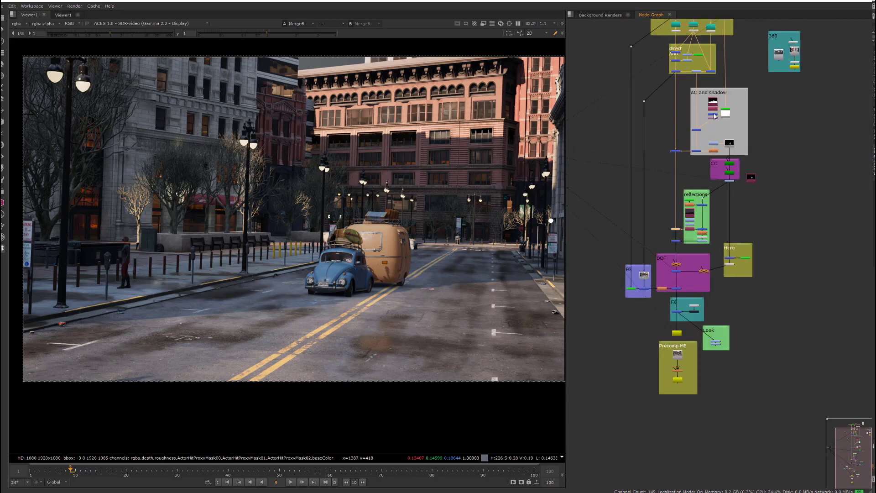
{"action": "scroll", "coordinate": [725, 110], "scroll_direction": "down", "scroll_amount": 3}
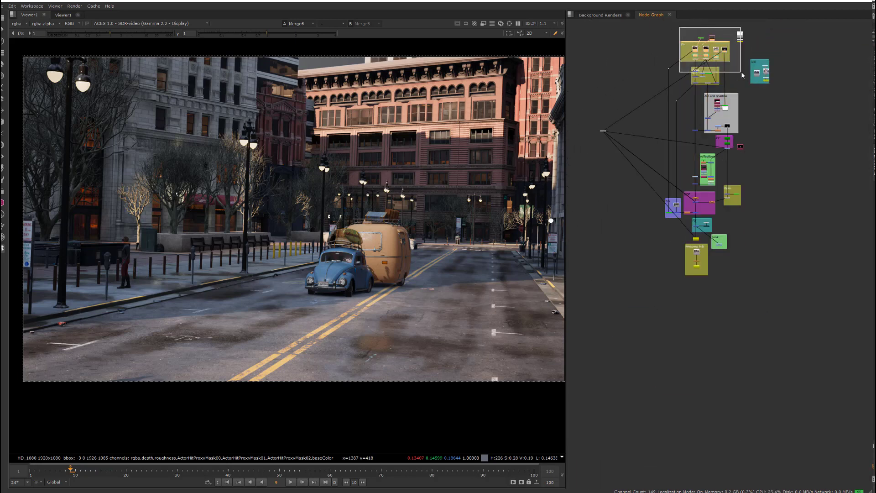
{"action": "scroll", "coordinate": [712, 46], "scroll_direction": "up", "scroll_amount": 8}
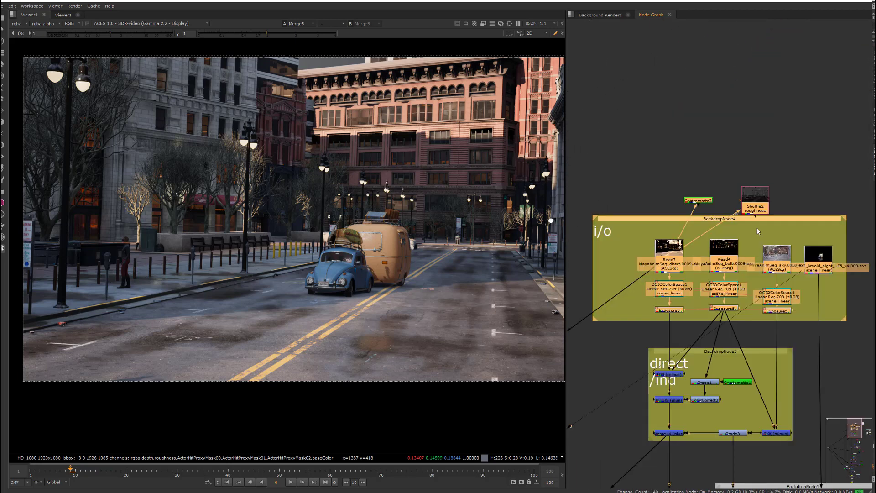
{"action": "left_click", "coordinate": [668, 193]}
{"action": "scroll", "coordinate": [695, 245], "scroll_direction": "up", "scroll_amount": 3}
{"action": "middle_click_drag", "start_coordinate": [685, 225], "coordinate": [659, 162]}
{"action": "left_click", "coordinate": [849, 195]}
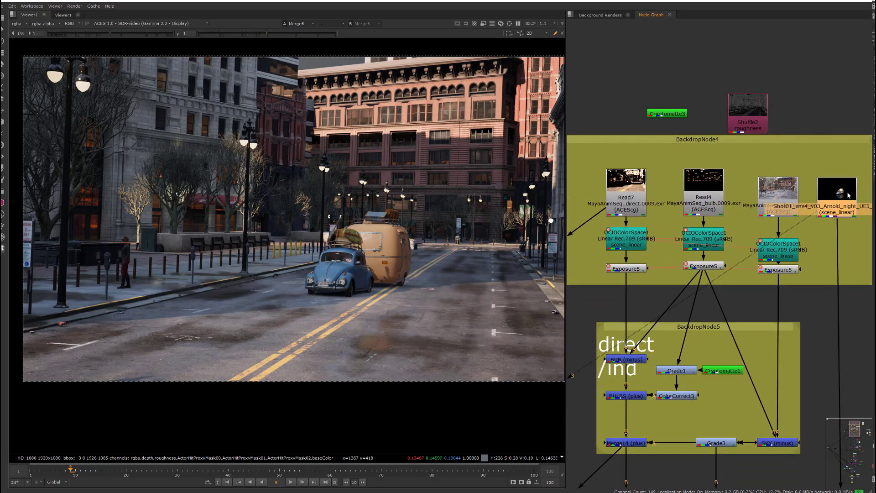
{"action": "key", "text": "1"}
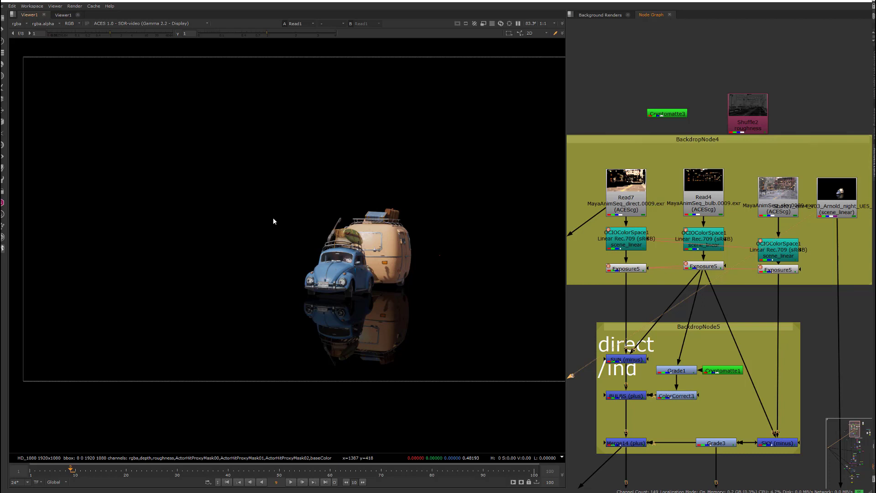
Check the car render's alpha matte, then switch back to the colour image
{"action": "key", "text": "a"}
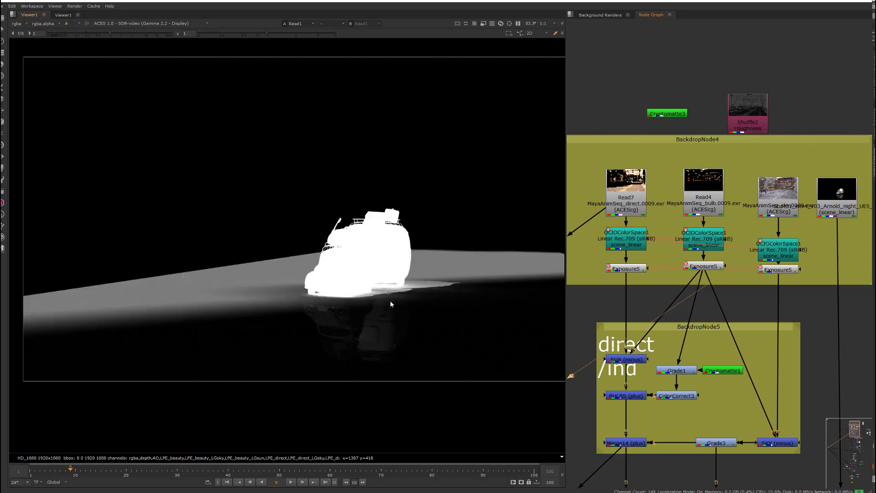
{"action": "key", "text": "a"}
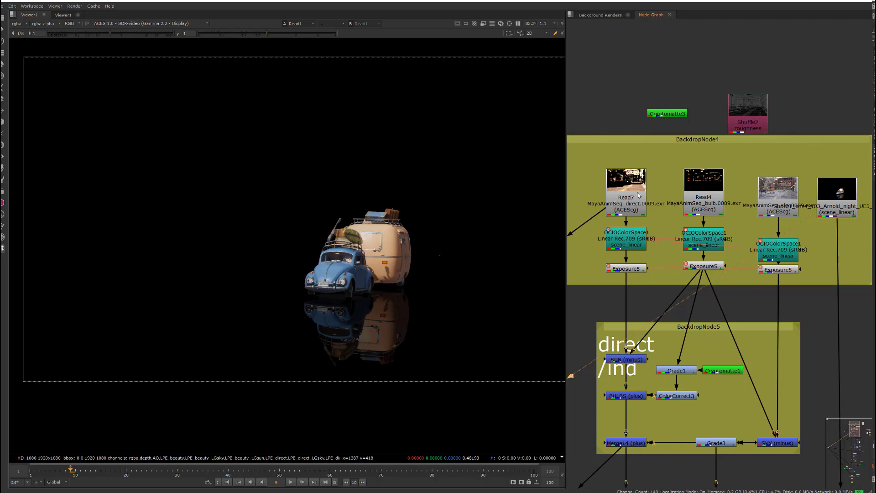
{"action": "middle_click_drag", "start_coordinate": [666, 221], "coordinate": [703, 144]}
View the direct, bulb and sky light Exposure passes in turn, then select Merge14
{"action": "left_click", "coordinate": [666, 197]}
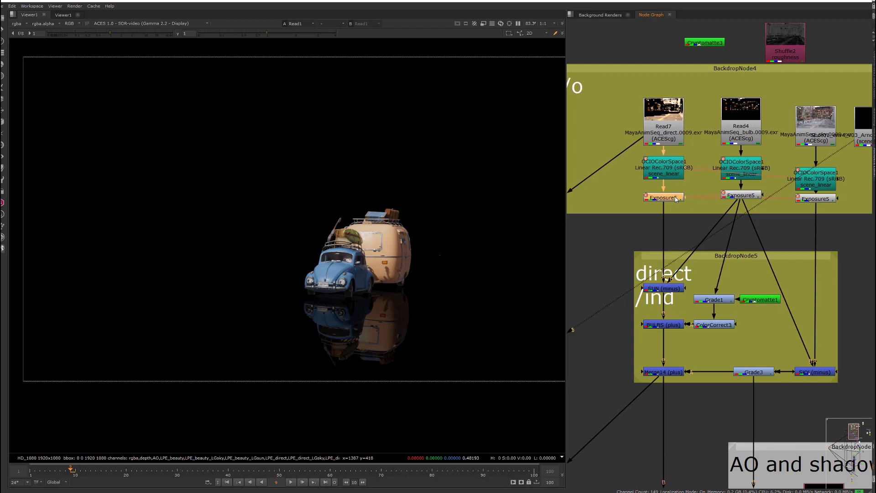
{"action": "key", "text": "1"}
{"action": "left_click", "coordinate": [753, 196]}
{"action": "key", "text": "1"}
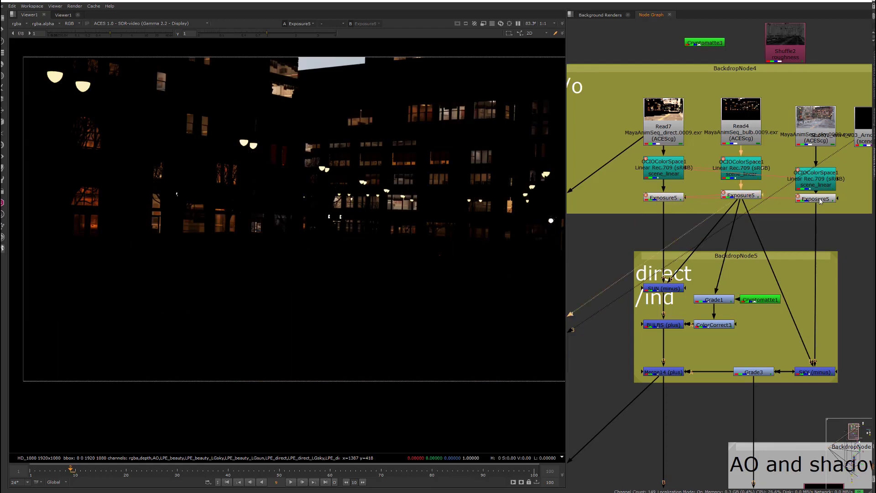
{"action": "left_click", "coordinate": [816, 199]}
{"action": "key", "text": "1"}
{"action": "left_click", "coordinate": [677, 374]}
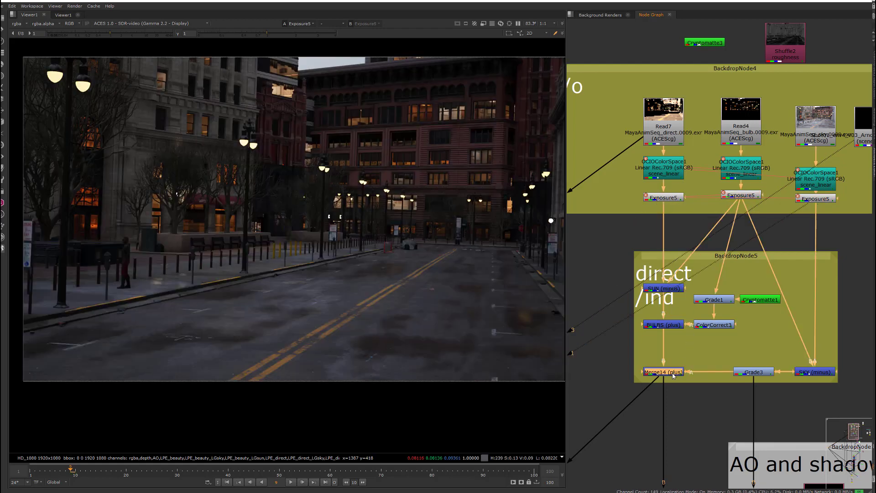
View the combined background, then the Transform1 AO render and the Merge7 multiply result
{"action": "key", "text": "1"}
{"action": "middle_click_drag", "start_coordinate": [696, 372], "coordinate": [645, 156]}
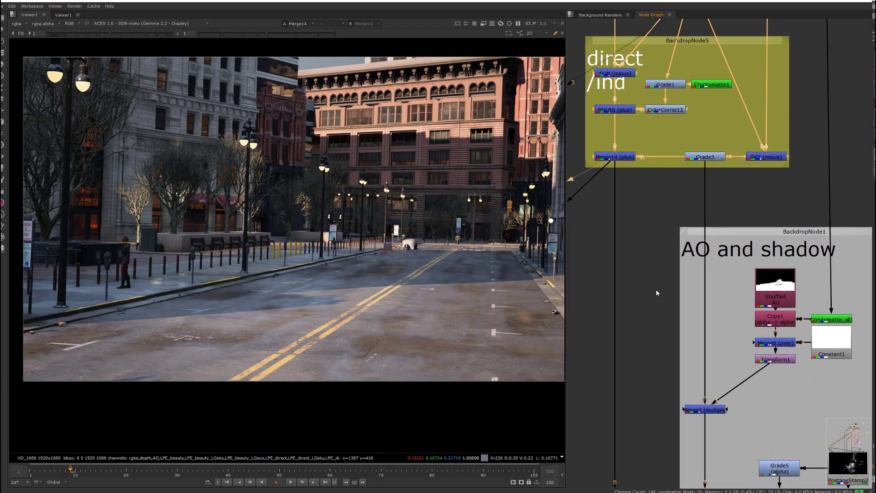
{"action": "middle_click_drag", "start_coordinate": [657, 289], "coordinate": [638, 182]}
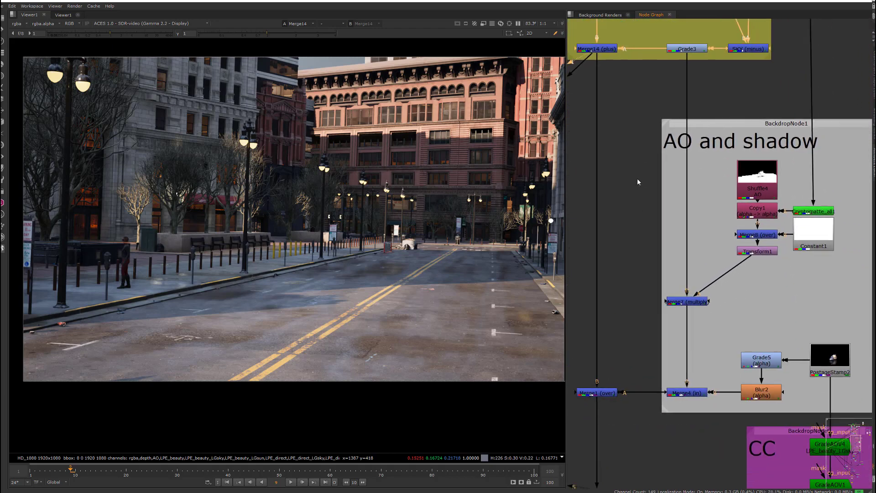
{"action": "left_click", "coordinate": [757, 251]}
{"action": "key", "text": "1"}
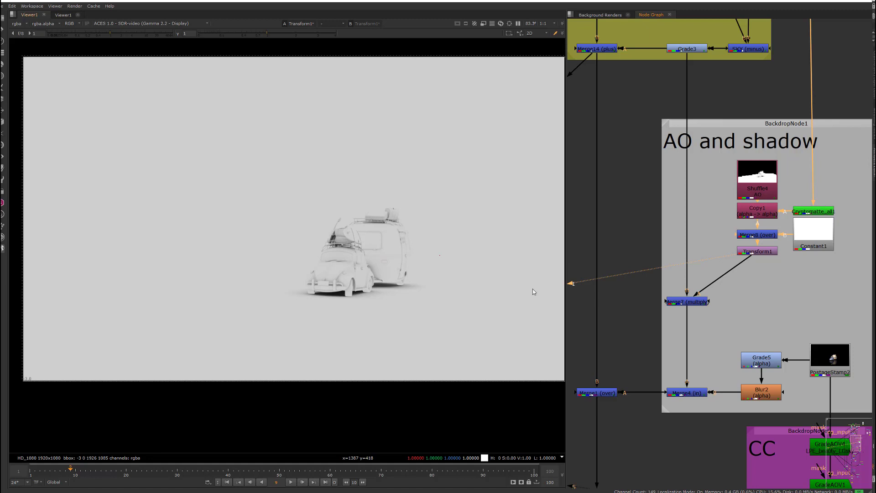
{"action": "left_click", "coordinate": [699, 302]}
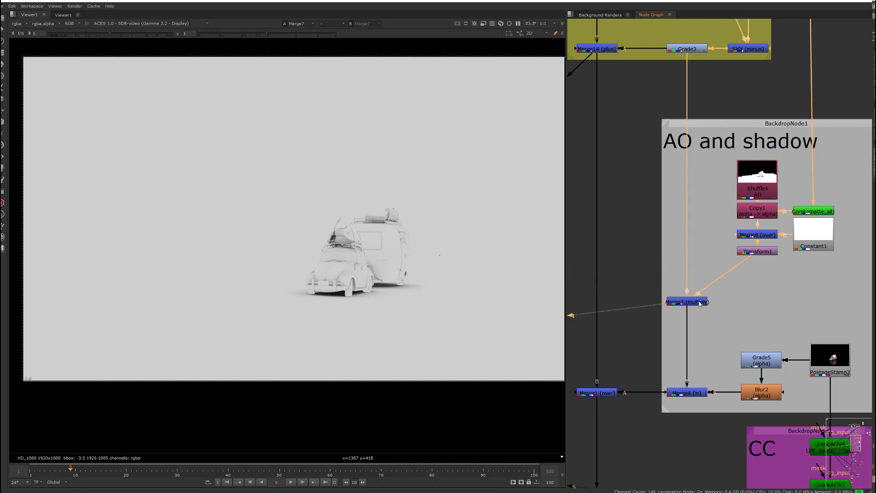
{"action": "key", "text": "1"}
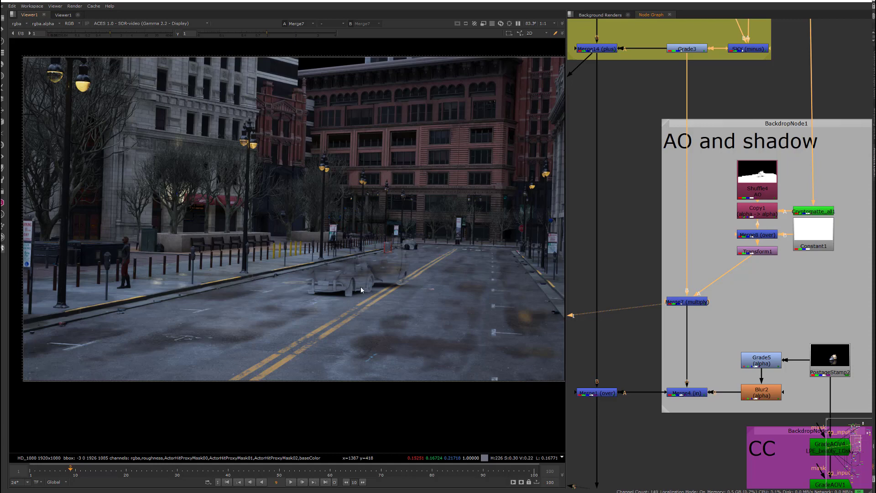
View the AO-masked street from the Merge4 in node
{"action": "middle_click_drag", "start_coordinate": [719, 314], "coordinate": [743, 294]}
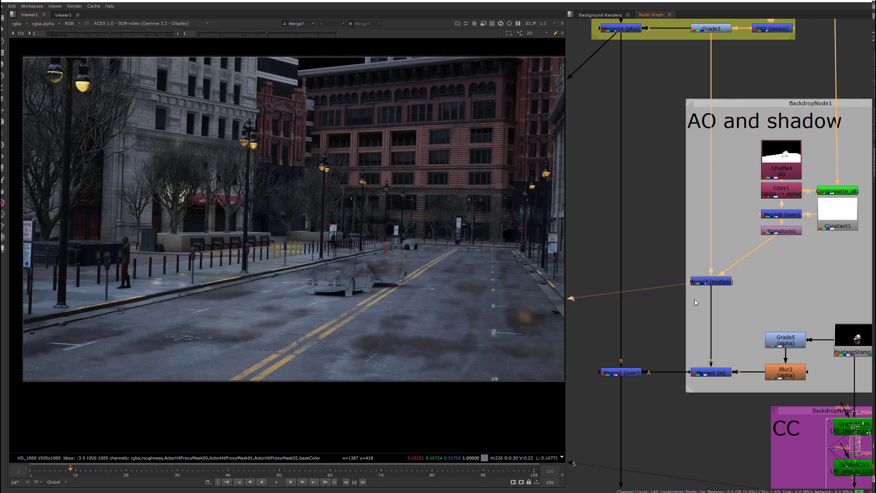
{"action": "middle_click_drag", "start_coordinate": [766, 306], "coordinate": [739, 307]}
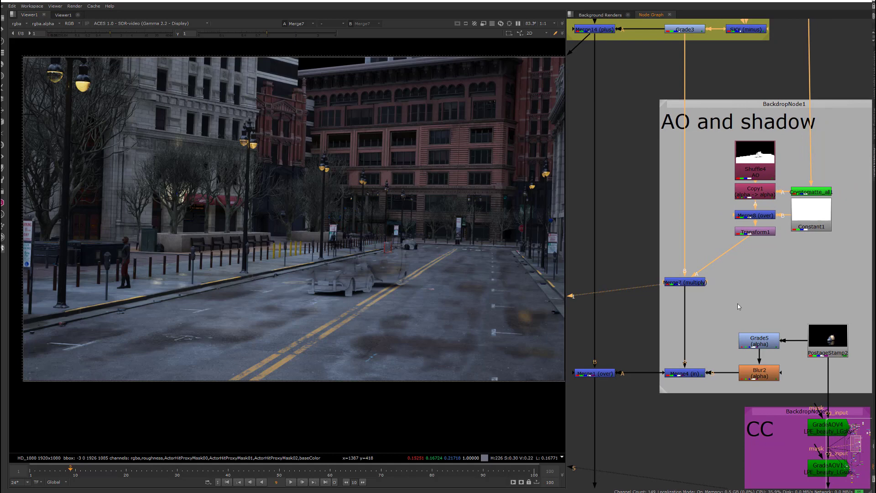
{"action": "left_click", "coordinate": [691, 377]}
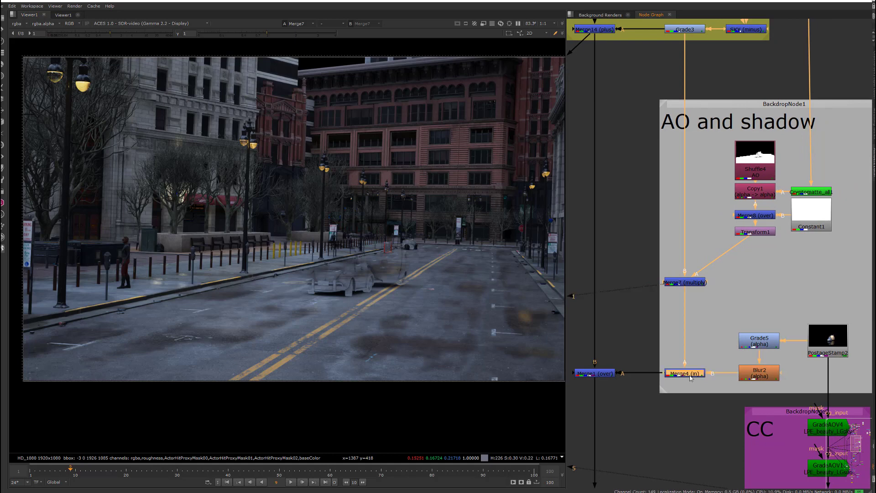
{"action": "key", "text": "1"}
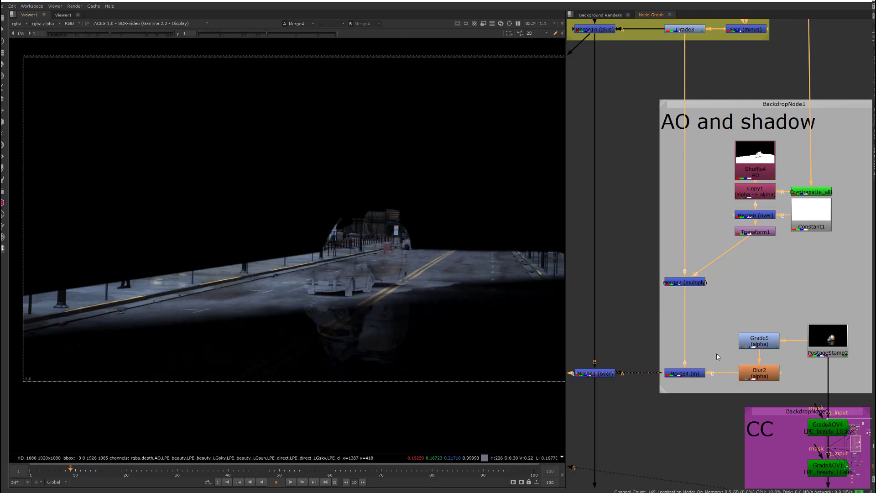
Compare Merge14 with Merge1 over, where the car's AO shadow darkens the empty street
{"action": "middle_click_drag", "start_coordinate": [714, 347], "coordinate": [734, 297]}
{"action": "middle_click_drag", "start_coordinate": [672, 295], "coordinate": [666, 350]}
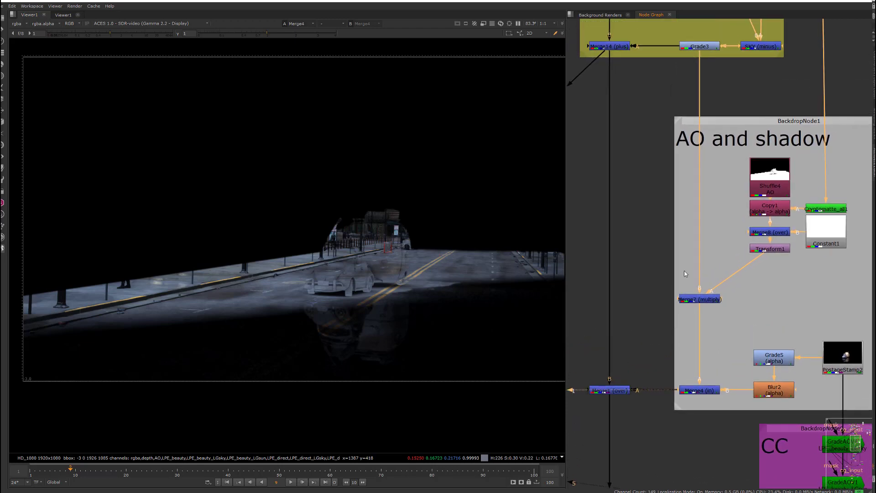
{"action": "left_click", "coordinate": [624, 391]}
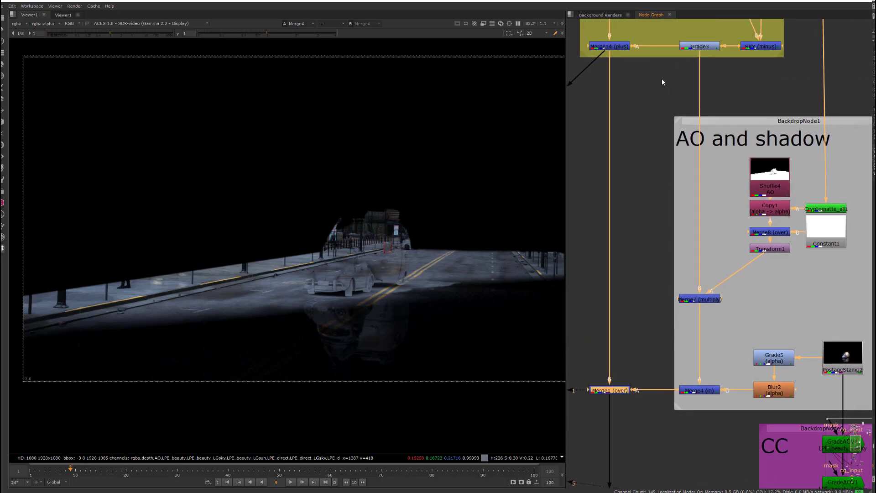
{"action": "left_click", "coordinate": [622, 47]}
{"action": "key", "text": "1"}
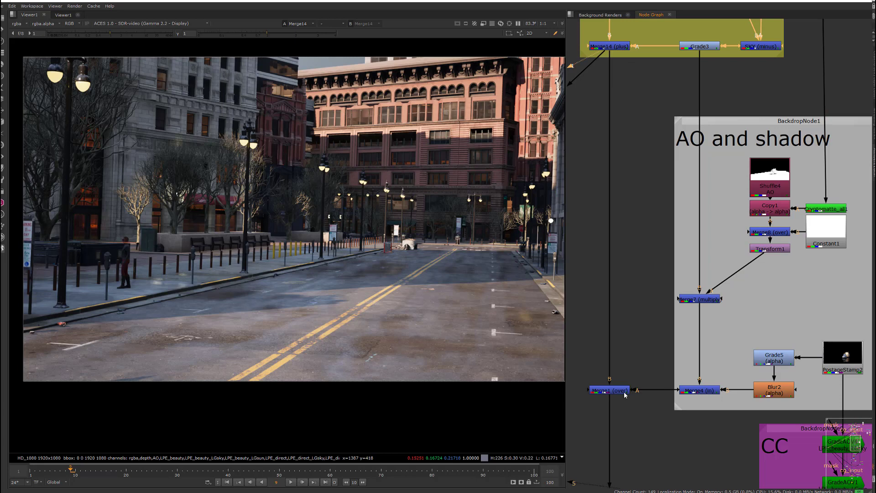
{"action": "left_click", "coordinate": [624, 392]}
{"action": "key", "text": "2"}
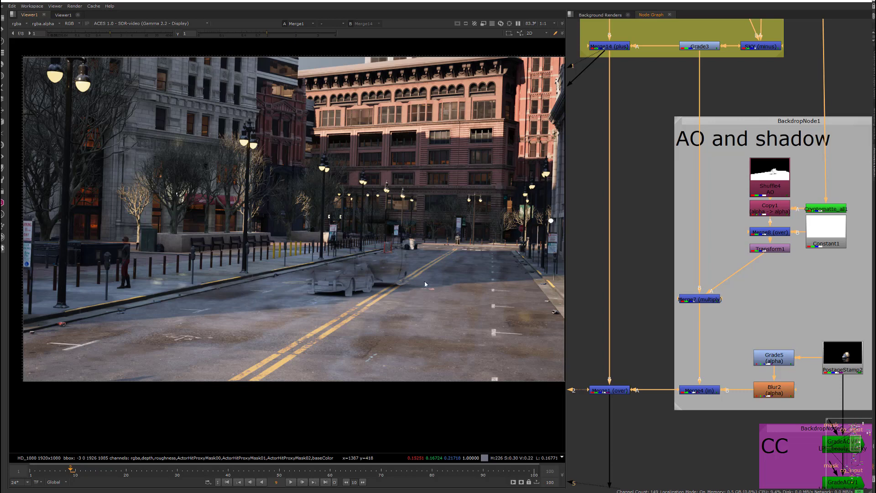
{"action": "middle_click_drag", "start_coordinate": [742, 347], "coordinate": [727, 247]}
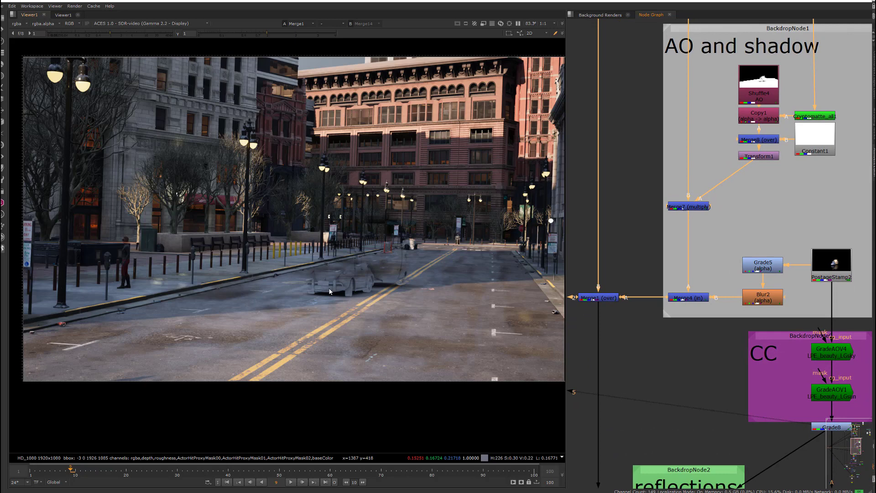
View PostageStamp2, GradeAOV4, GradeAOV1 and finally Grade8's colour-corrected car and trailer
{"action": "middle_click_drag", "start_coordinate": [683, 361], "coordinate": [662, 232]}
{"action": "left_click", "coordinate": [790, 107]}
{"action": "key", "text": "1"}
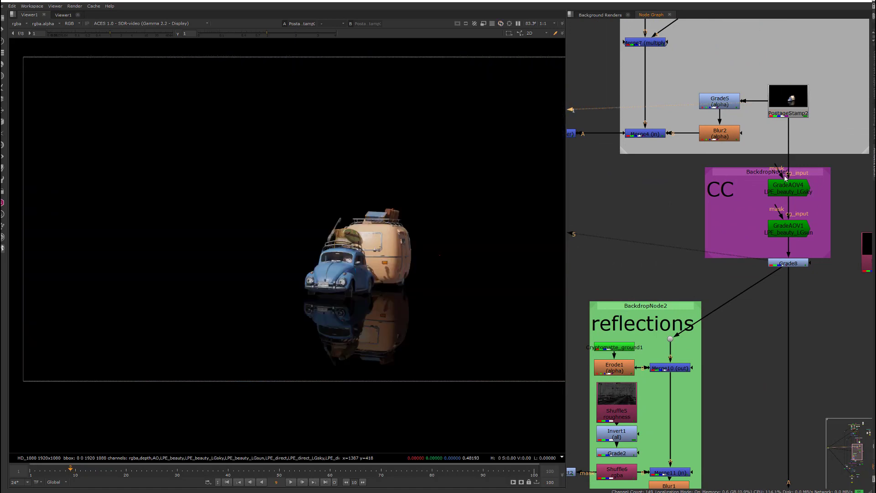
{"action": "left_click", "coordinate": [787, 192]}
{"action": "key", "text": "1"}
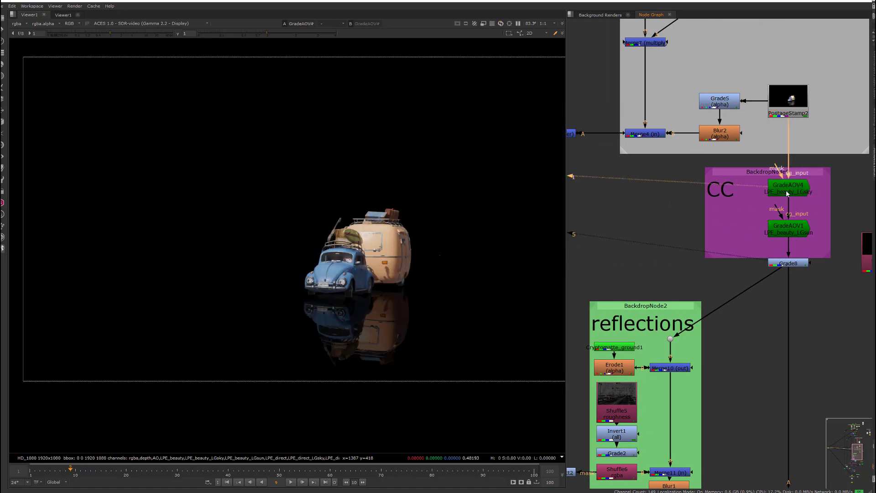
{"action": "left_click", "coordinate": [790, 232]}
{"action": "key", "text": "1"}
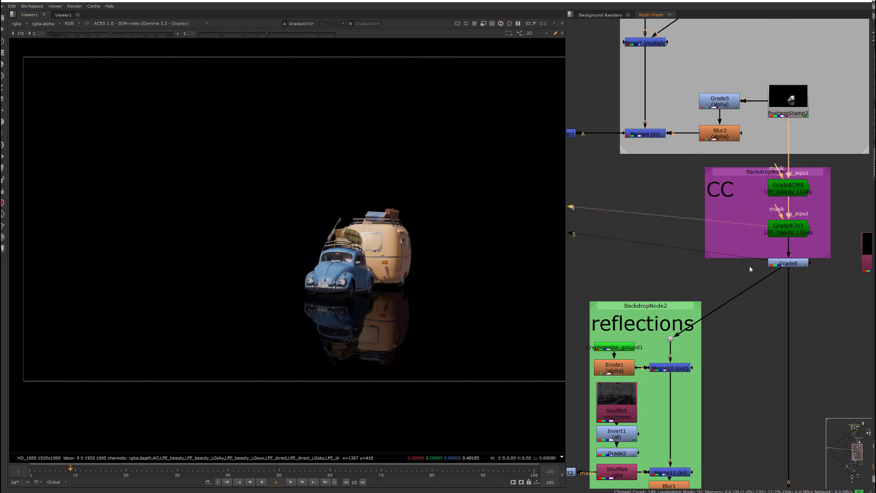
{"action": "left_click", "coordinate": [776, 264]}
{"action": "key", "text": "1"}
{"action": "left_click", "coordinate": [652, 284]}
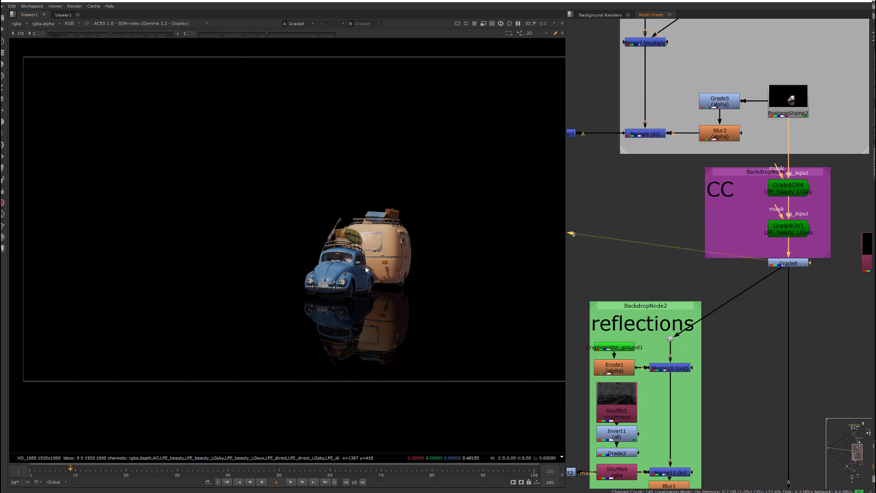
{"action": "middle_click_drag", "start_coordinate": [771, 349], "coordinate": [804, 238]}
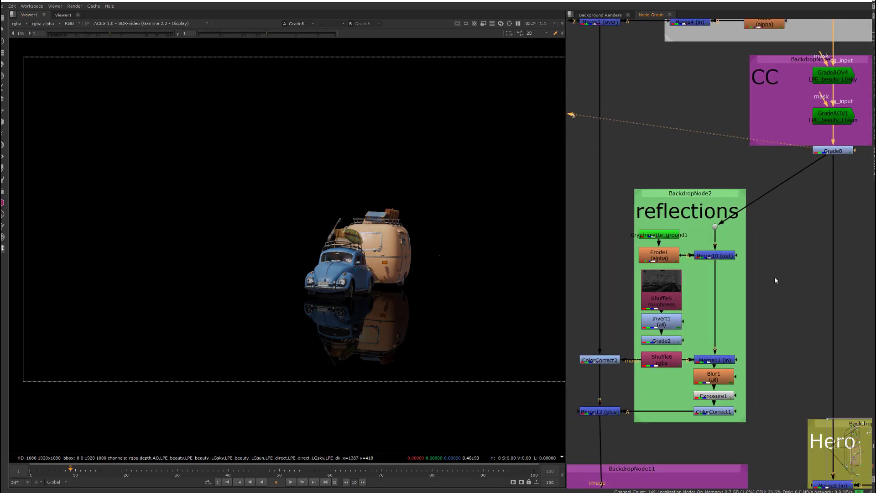
View Merge10, Cryptomatte_ground1 and Erode1 in turn, ending on Merge10's faint reflection
{"action": "middle_click_drag", "start_coordinate": [775, 280], "coordinate": [770, 286]}
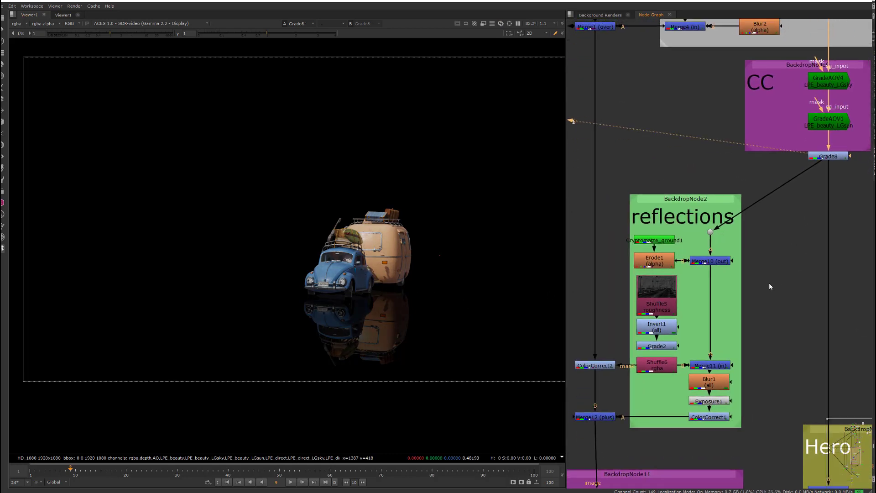
{"action": "left_click", "coordinate": [711, 233]}
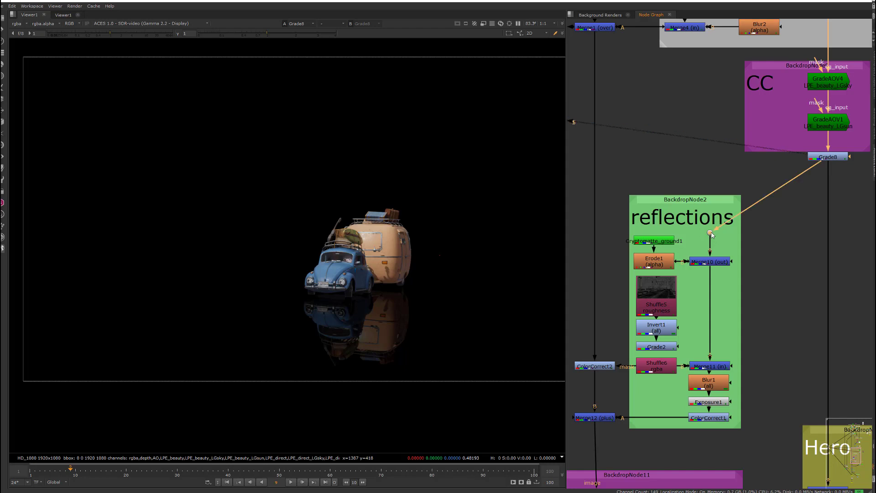
{"action": "left_click", "coordinate": [711, 262]}
{"action": "key", "text": "1"}
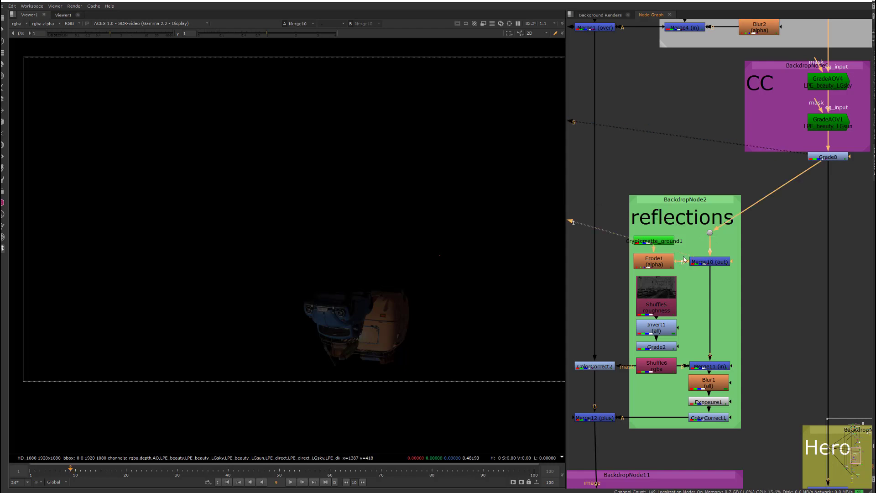
{"action": "left_click", "coordinate": [658, 242]}
{"action": "key", "text": "1"}
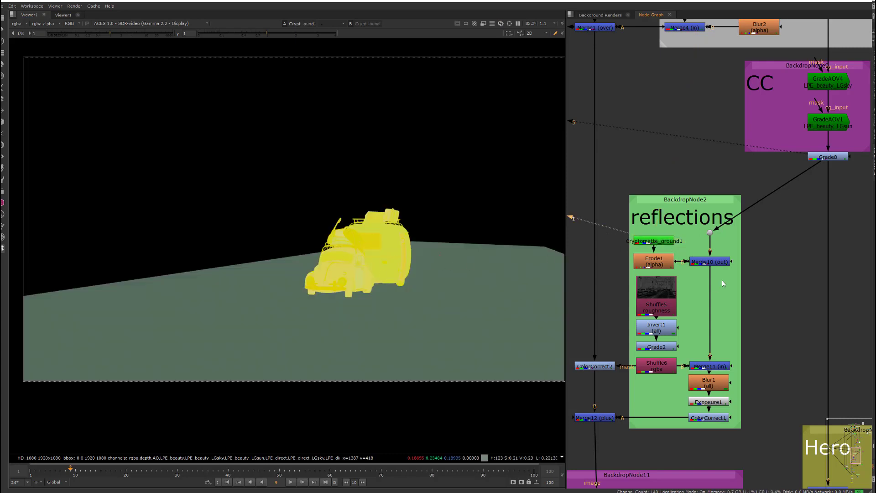
{"action": "left_click", "coordinate": [664, 265]}
{"action": "key", "text": "1"}
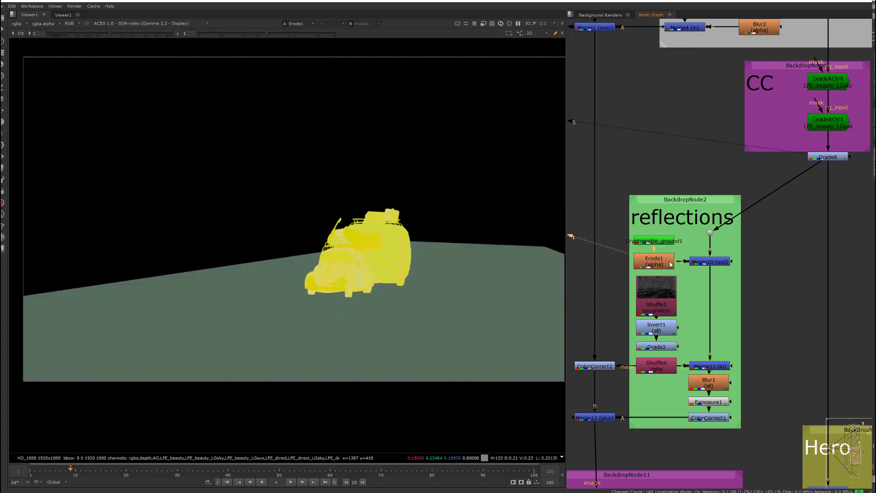
{"action": "left_click", "coordinate": [700, 263]}
{"action": "key", "text": "1"}
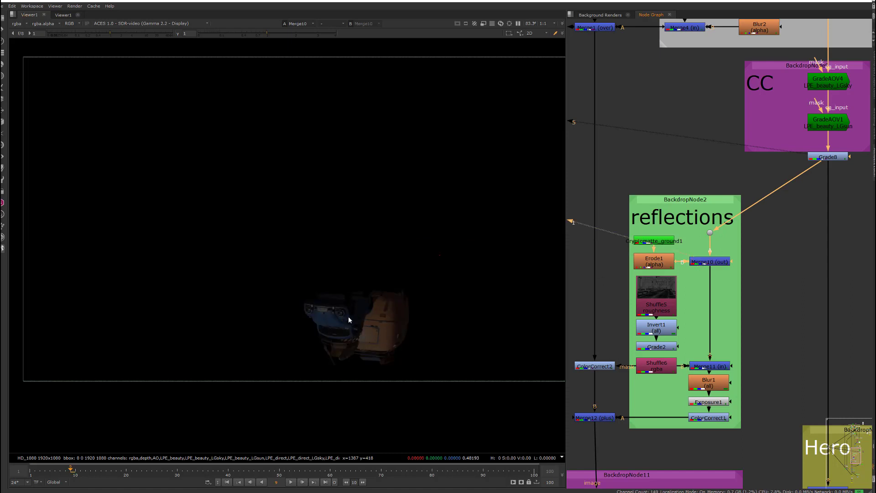
View the Shuffle6 output, the Shuffle5 street roughness pass and the Invert1 inverted roughness
{"action": "scroll", "coordinate": [694, 314], "scroll_direction": "down", "scroll_amount": 3}
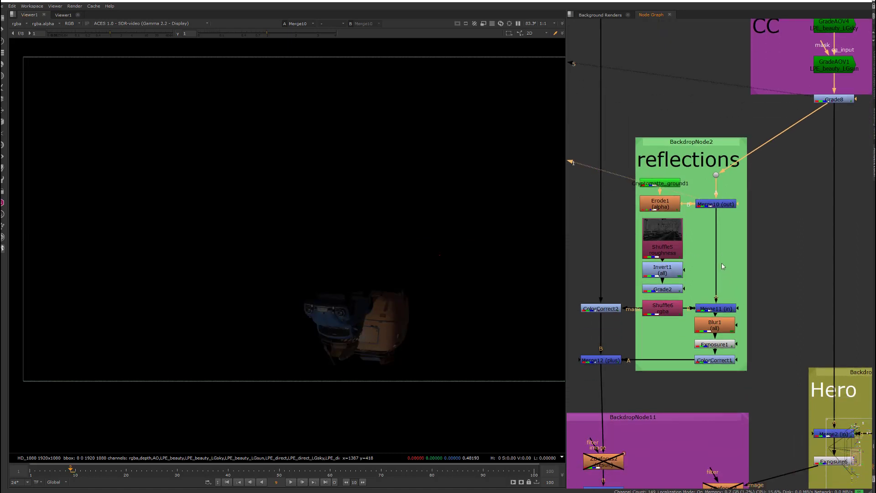
{"action": "left_click", "coordinate": [668, 304]}
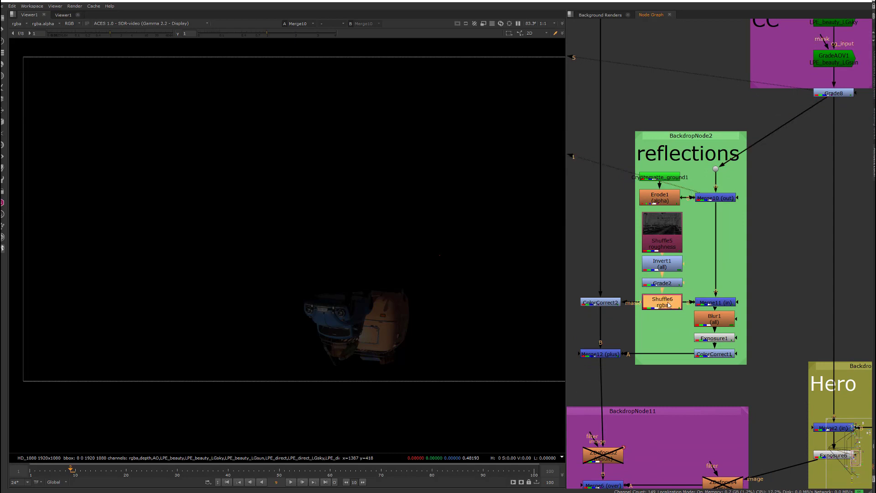
{"action": "key", "text": "1"}
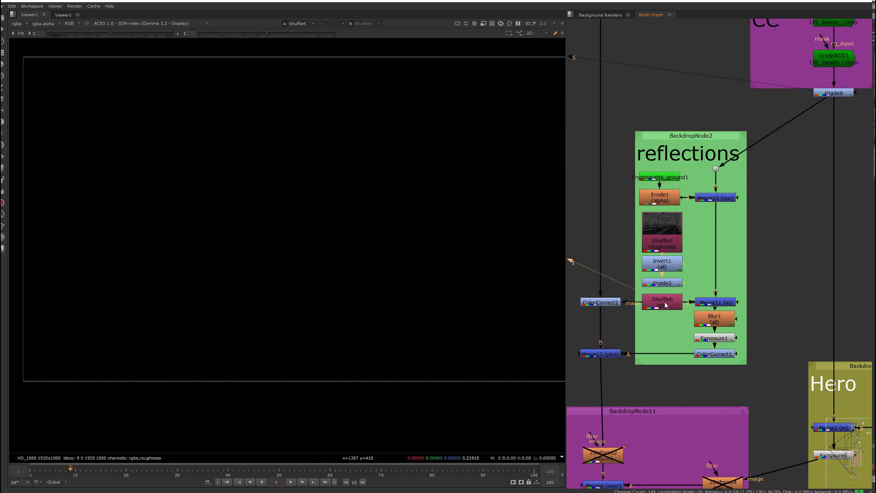
{"action": "left_click", "coordinate": [670, 237]}
{"action": "key", "text": "1"}
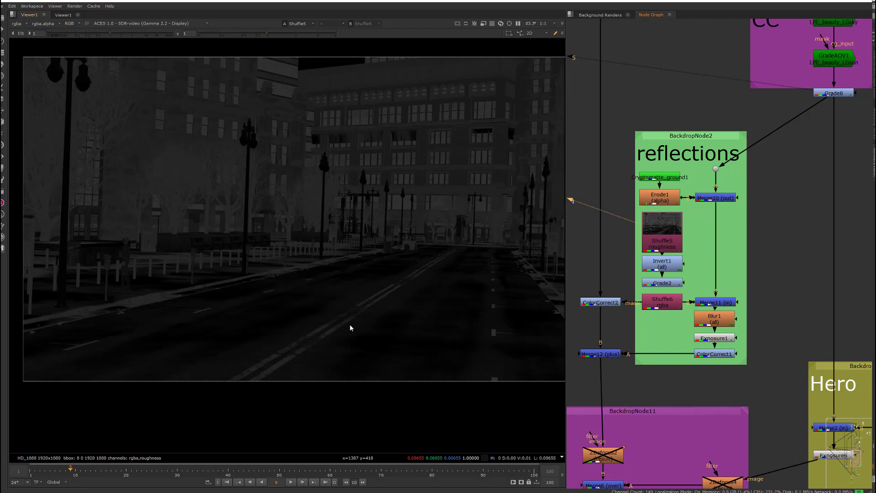
{"action": "left_click", "coordinate": [667, 268]}
{"action": "key", "text": "1"}
View the high-contrast Grade2 roughness, then the nearly black Merge11 result
{"action": "left_click", "coordinate": [667, 283]}
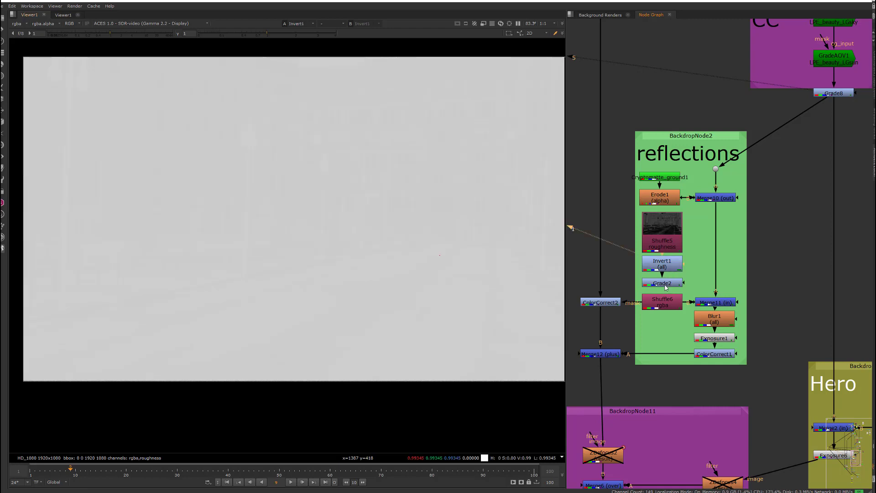
{"action": "key", "text": "1"}
{"action": "left_click", "coordinate": [665, 302]}
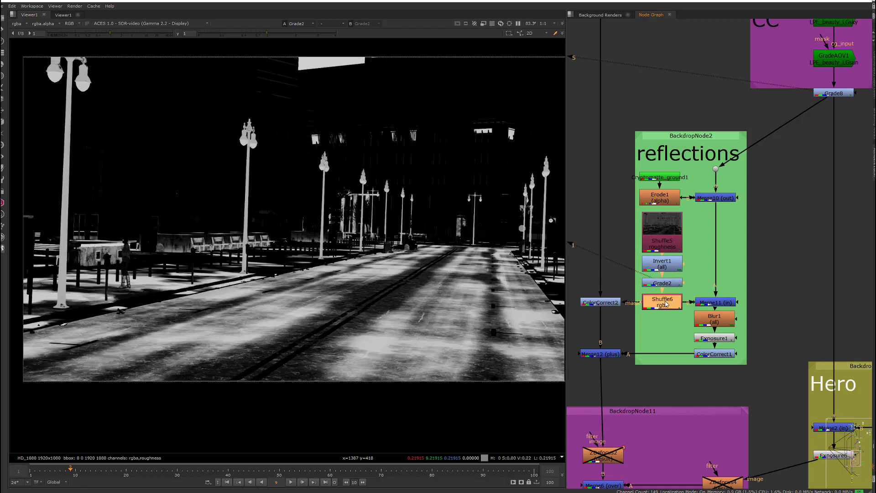
{"action": "left_click", "coordinate": [710, 303]}
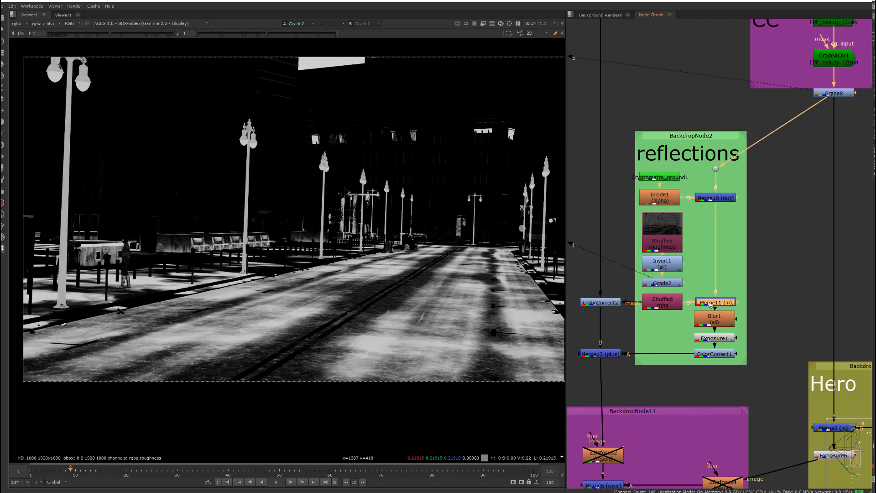
{"action": "key", "text": "1"}
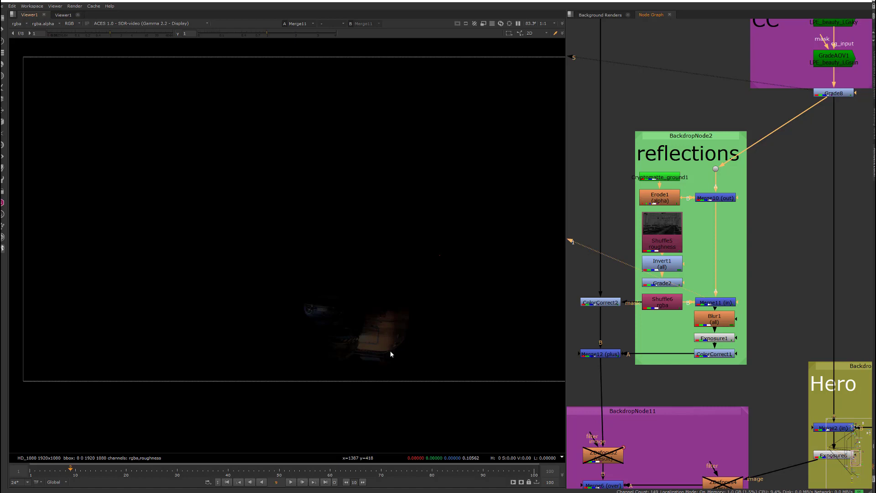
Inspect the Exposure1, Blur1 and ColorCorrect1 outputs of the car reflection
{"action": "left_click", "coordinate": [713, 339]}
{"action": "key", "text": "1"}
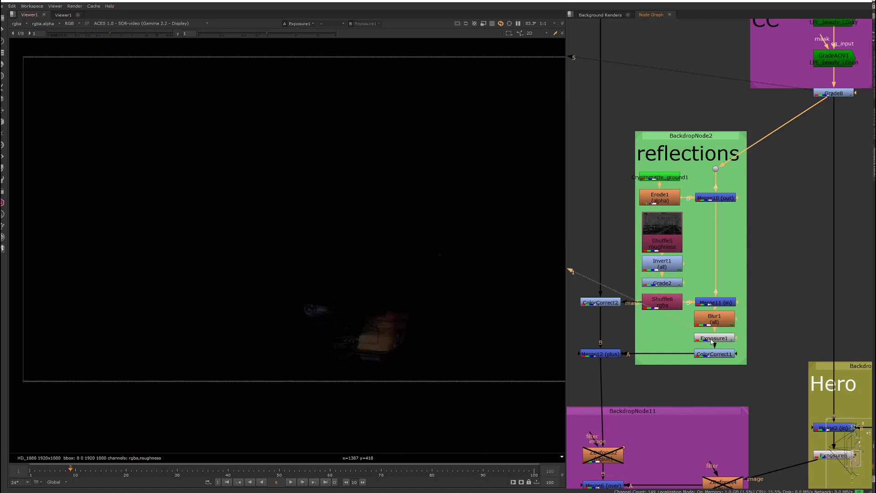
{"action": "left_click", "coordinate": [715, 325]}
{"action": "key", "text": "1"}
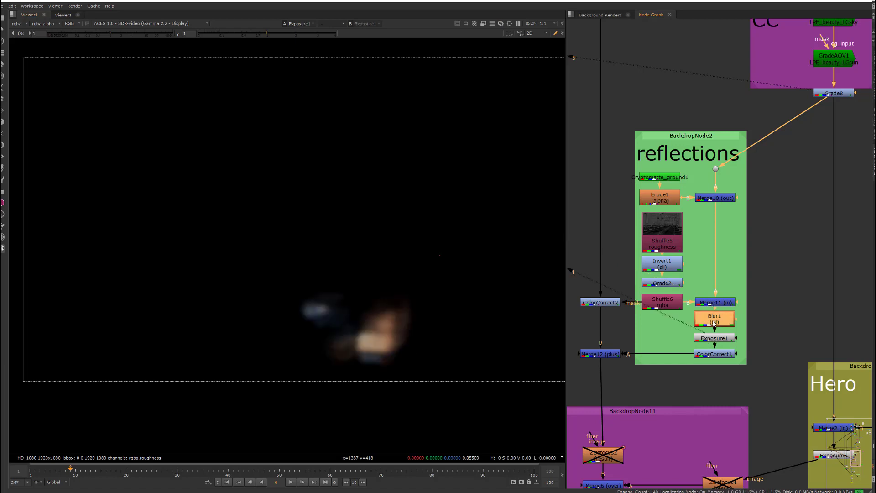
{"action": "left_click", "coordinate": [715, 356]}
{"action": "key", "text": "1"}
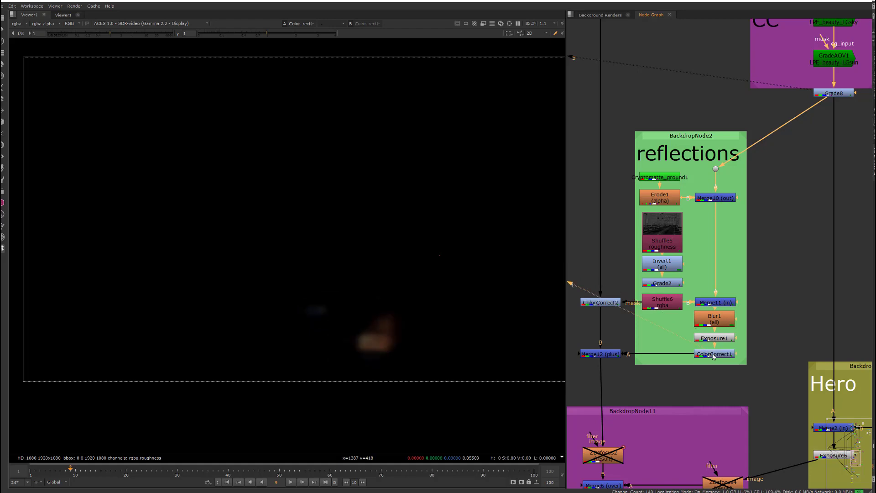
View the Merge12 plus result with the reflection added over the street plate
{"action": "left_click", "coordinate": [615, 356]}
{"action": "key", "text": "1"}
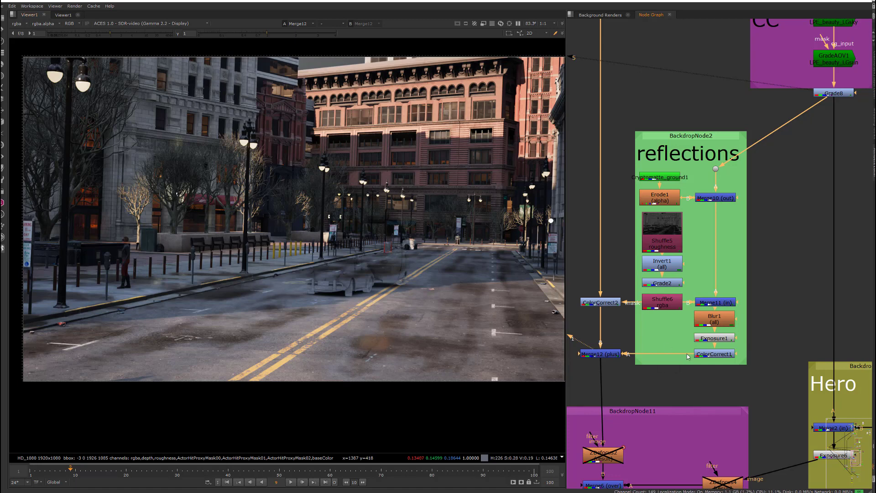
{"action": "scroll", "coordinate": [675, 349], "scroll_direction": "left", "scroll_amount": 3}
{"action": "left_click", "coordinate": [645, 337]}
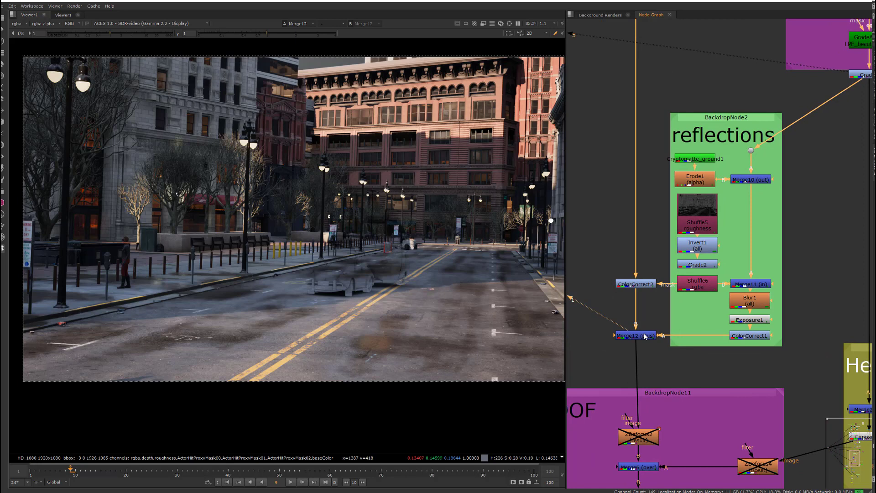
View Merge6 showing the car and trailer over the street
{"action": "middle_click_drag", "start_coordinate": [680, 368], "coordinate": [679, 183]}
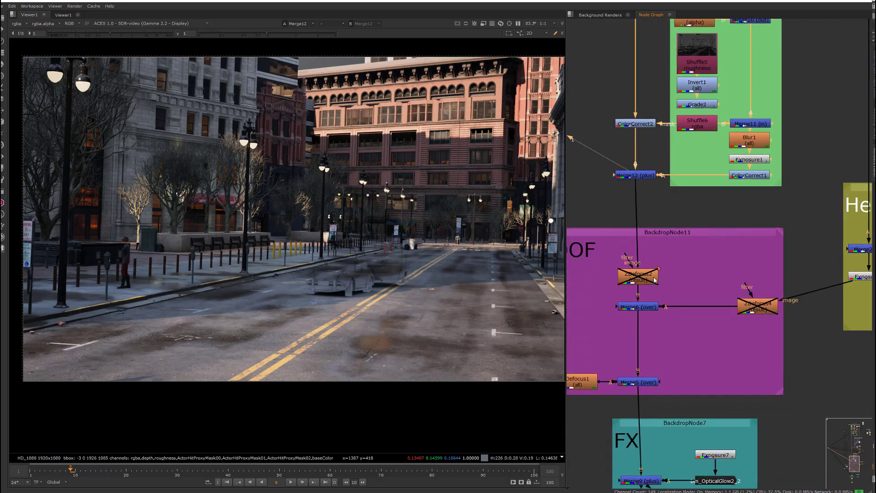
{"action": "left_click", "coordinate": [645, 308]}
{"action": "key", "text": "1"}
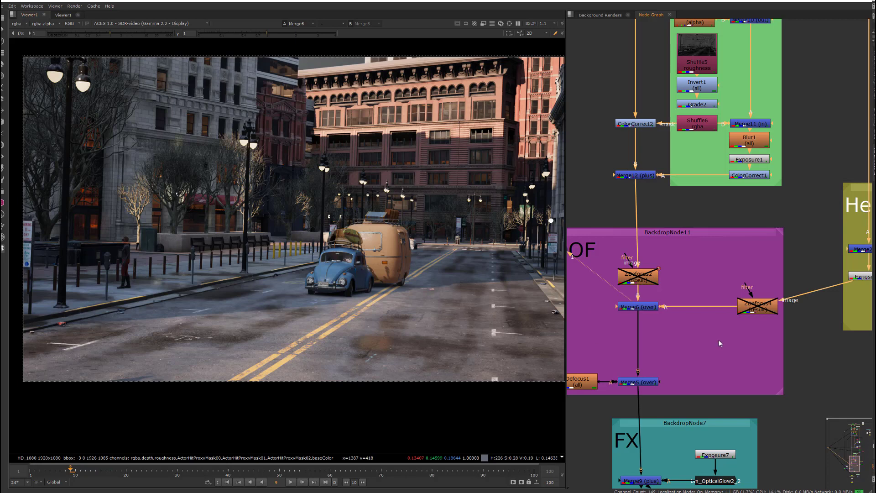
In the Hero group, view Merge2 and Exposure6 with the car and trailer isolated on black
{"action": "middle_click_drag", "start_coordinate": [709, 343], "coordinate": [646, 348]}
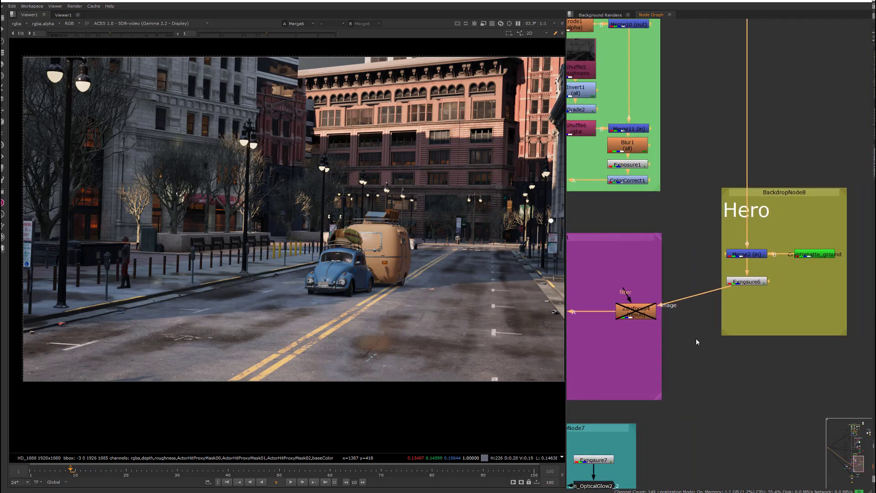
{"action": "middle_click_drag", "start_coordinate": [722, 332], "coordinate": [710, 336]}
{"action": "left_click", "coordinate": [729, 286]}
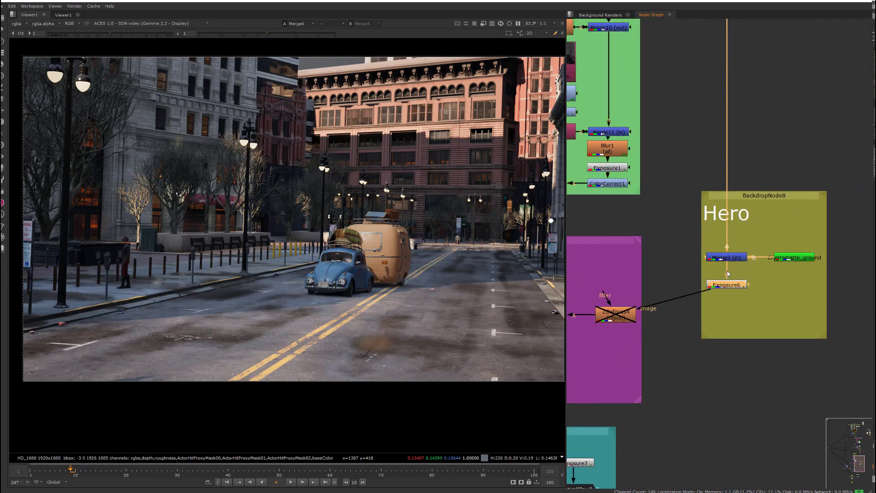
{"action": "left_click", "coordinate": [728, 258]}
{"action": "key", "text": "1"}
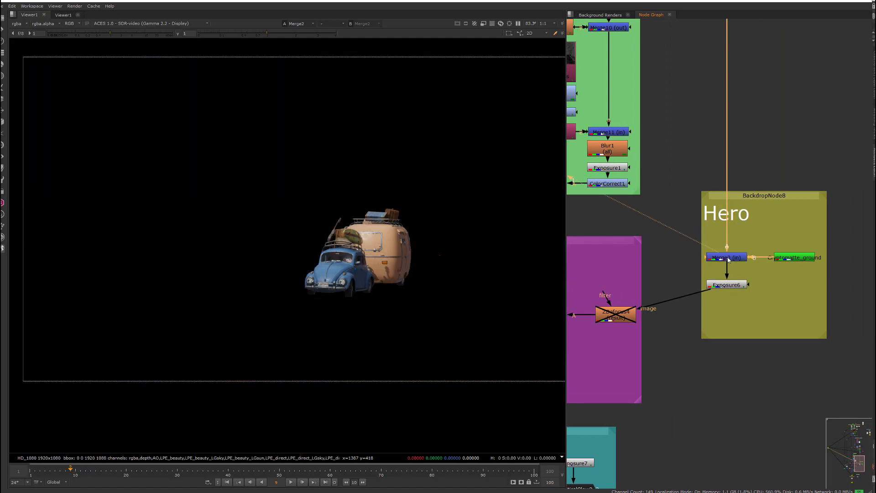
{"action": "left_click", "coordinate": [728, 286]}
{"action": "key", "text": "1"}
{"action": "left_click", "coordinate": [613, 315]}
{"action": "middle_click_drag", "start_coordinate": [601, 343], "coordinate": [704, 313]}
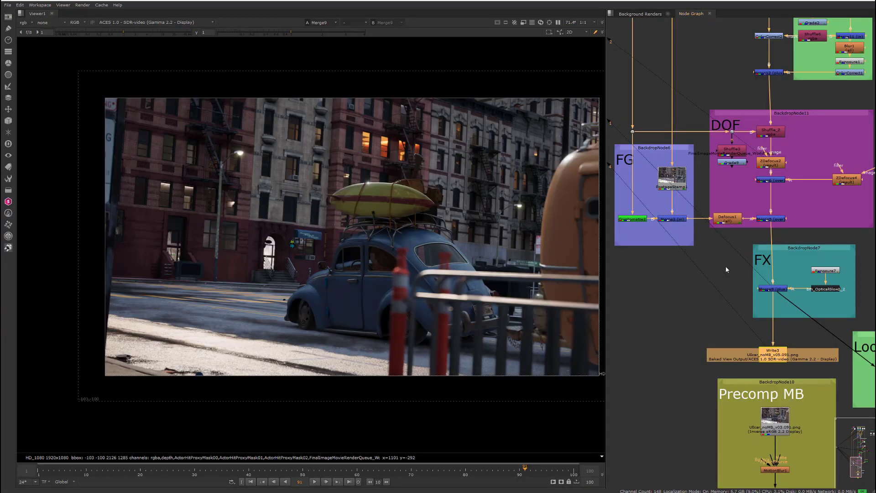
Open ZDefocus4's settings: depth.Z channel, focus plane 1500, depth of field 0.8, size 8
{"action": "middle_click_drag", "start_coordinate": [726, 269], "coordinate": [679, 312]}
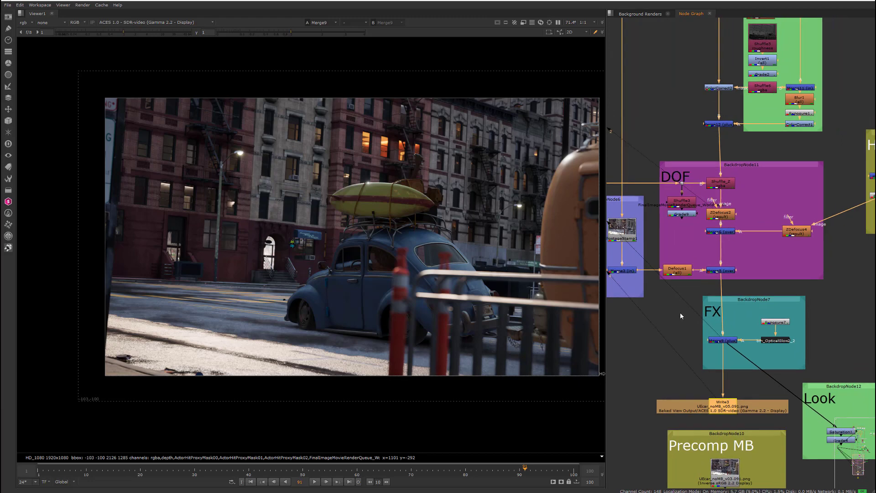
{"action": "left_click", "coordinate": [798, 233]}
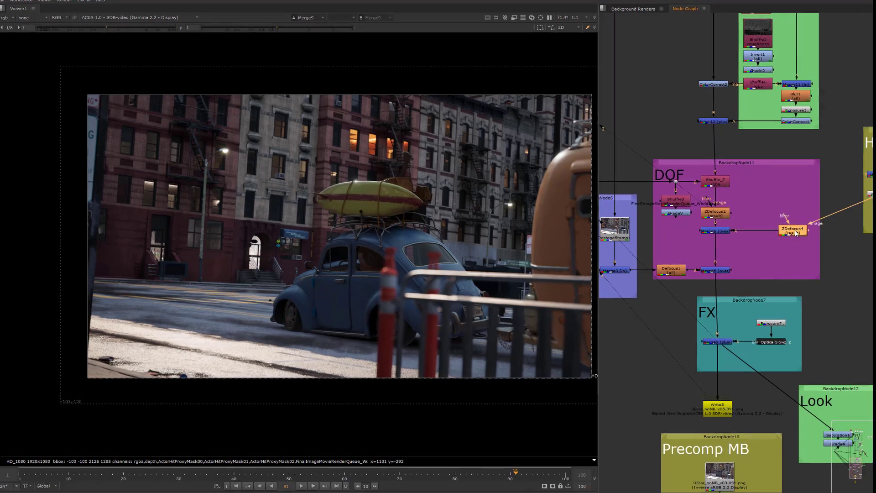
{"action": "double_click", "coordinate": [797, 231]}
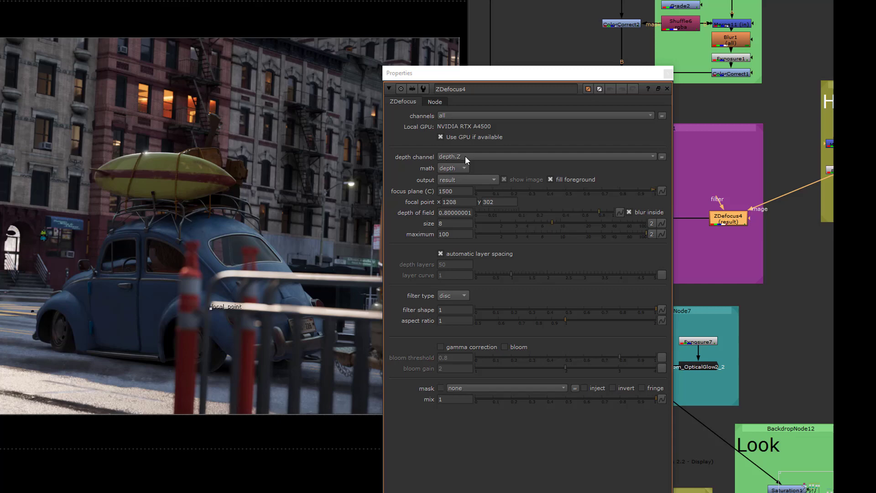
Open ZDefocus2's settings: WorldDepth.red, focus plane 1339.5, size 1.4, bladed filter with bloom
{"action": "left_click", "coordinate": [666, 75]}
{"action": "left_click", "coordinate": [626, 199]}
{"action": "double_click", "coordinate": [627, 199]}
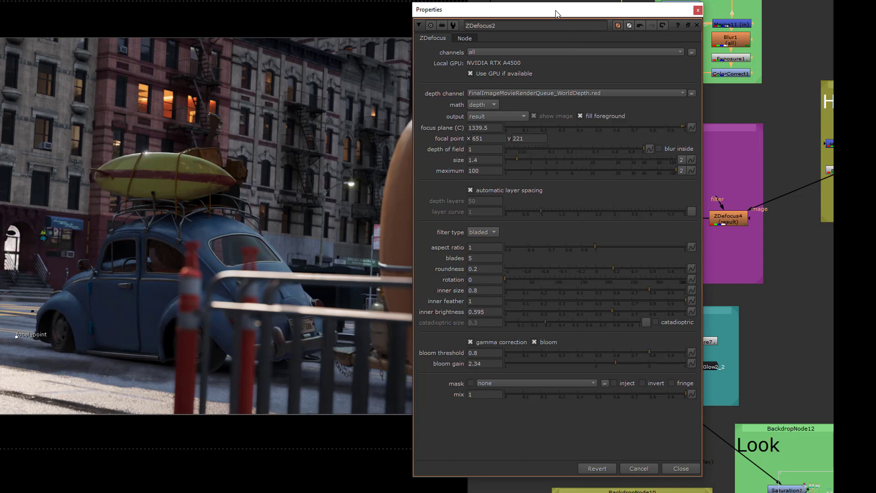
{"action": "left_click_drag", "start_coordinate": [478, 13], "coordinate": [464, 28]}
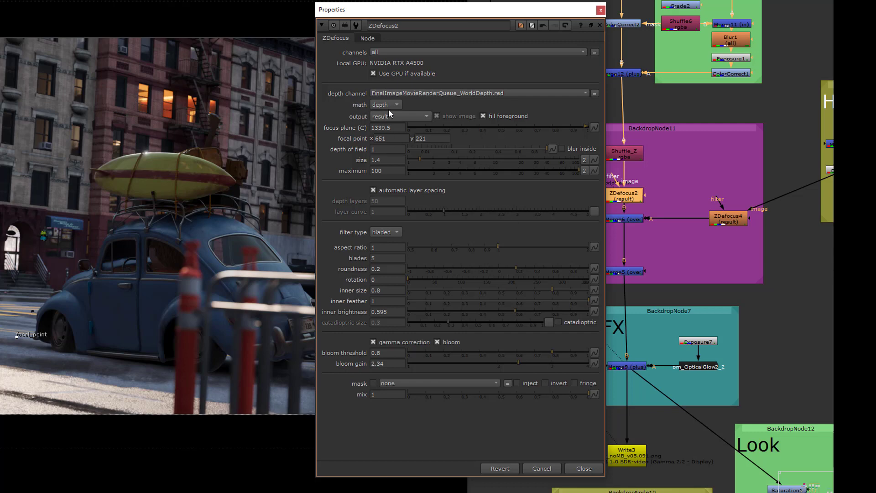
Close the ZDefocus2 panel and view the WorldDepth pass from Shuffle3
{"action": "left_click", "coordinate": [601, 11]}
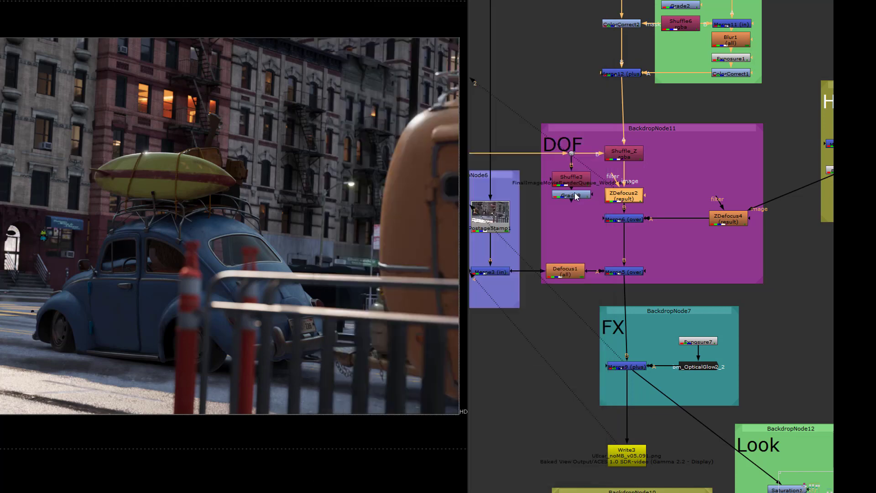
{"action": "left_click", "coordinate": [572, 196]}
{"action": "left_click", "coordinate": [571, 181]}
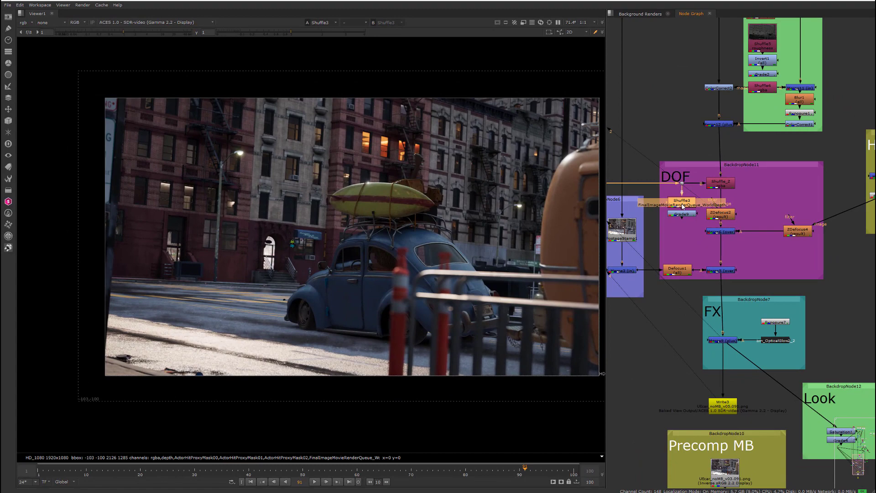
{"action": "key", "text": "1"}
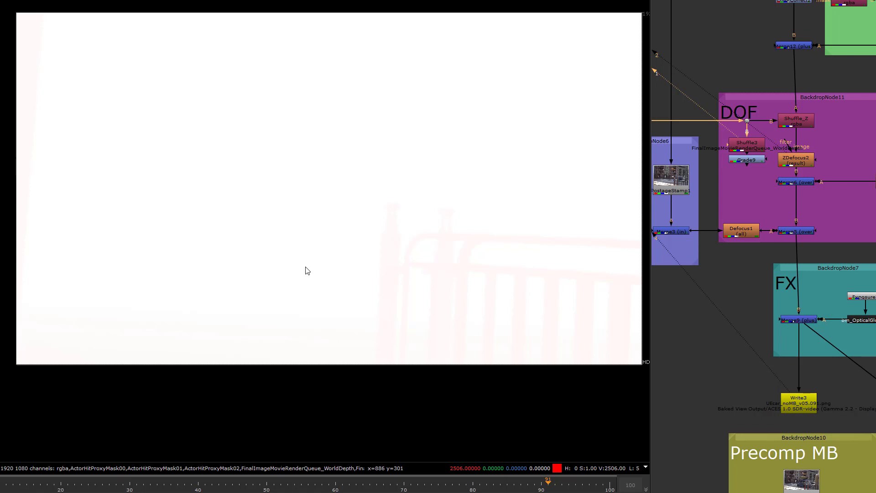
View the ZDefocus4 output: the defocused car and trailer on black
{"action": "left_click", "coordinate": [797, 236]}
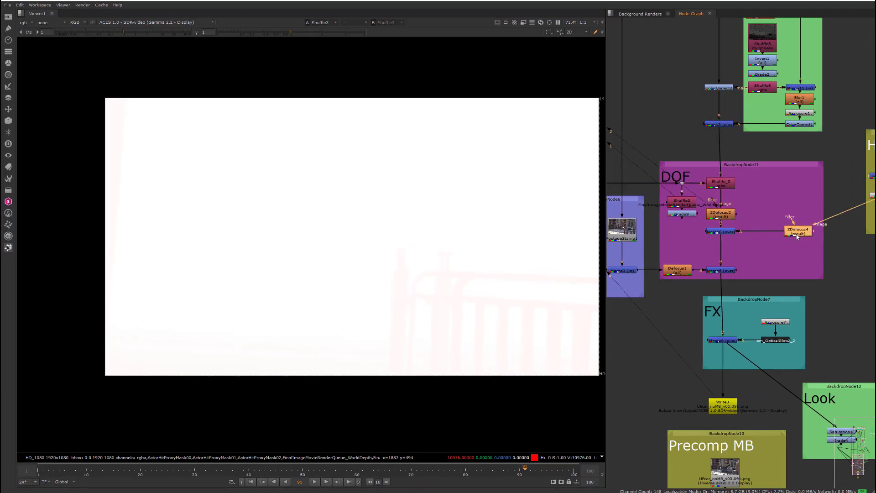
{"action": "left_click_drag", "start_coordinate": [797, 235], "coordinate": [798, 237]}
{"action": "key", "text": "1"}
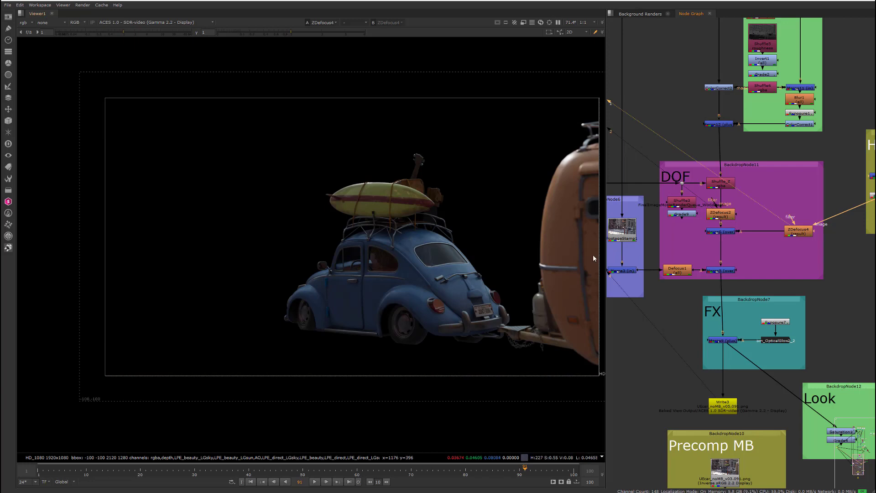
View the ZDefocus2 output, then the Merge6 composite of the car over the street
{"action": "left_click", "coordinate": [724, 216]}
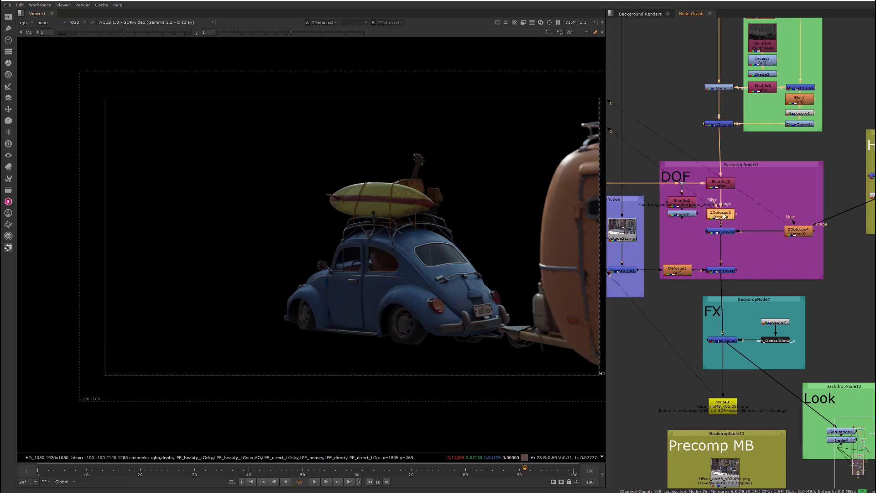
{"action": "key", "text": "1"}
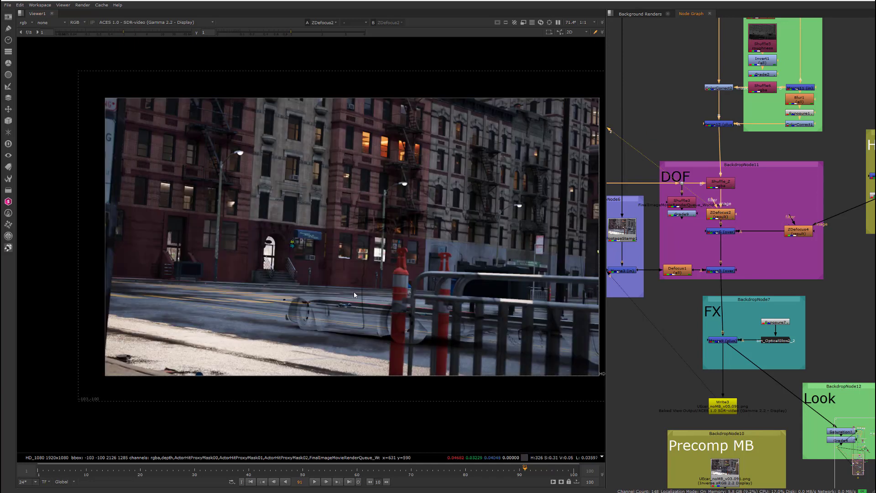
{"action": "middle_click_drag", "start_coordinate": [724, 234], "coordinate": [753, 254]}
{"action": "left_click", "coordinate": [753, 254]}
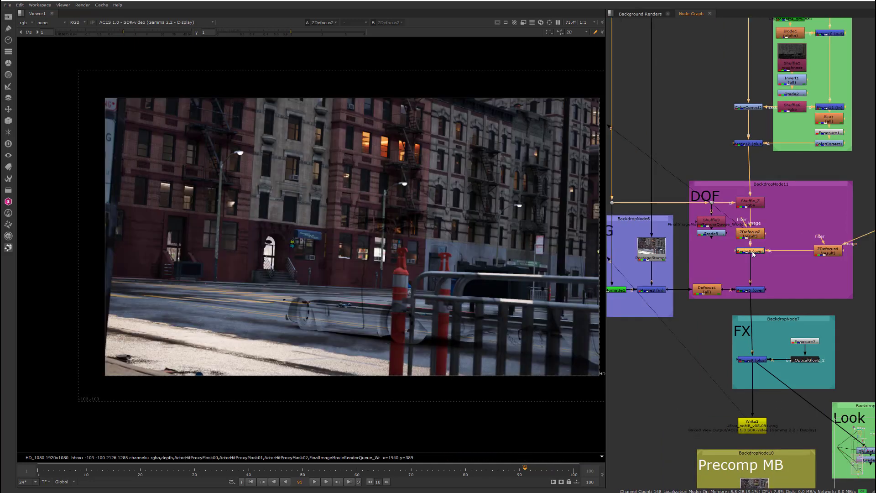
{"action": "key", "text": "1"}
{"action": "left_click", "coordinate": [754, 254]}
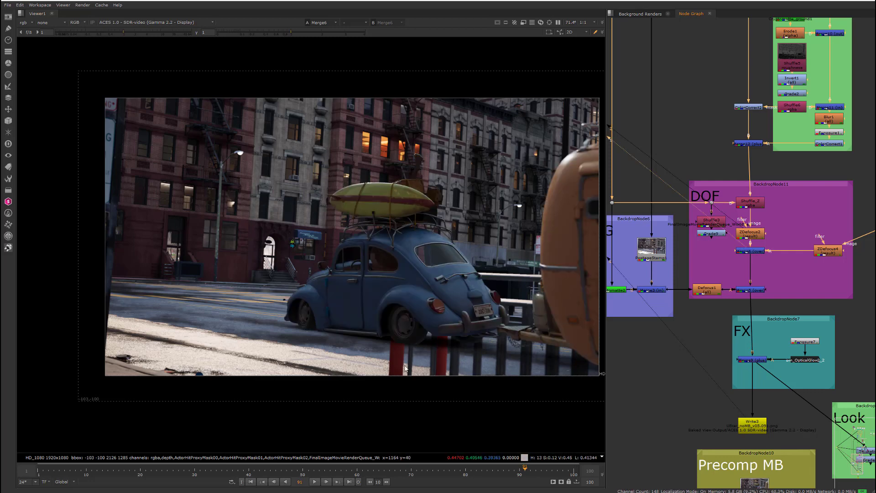
{"action": "middle_click_drag", "start_coordinate": [688, 317], "coordinate": [752, 318]}
View Cryptomatte2, Merge3 and Defocus1 in turn, then the Merge5 foreground composite
{"action": "left_click", "coordinate": [680, 290]}
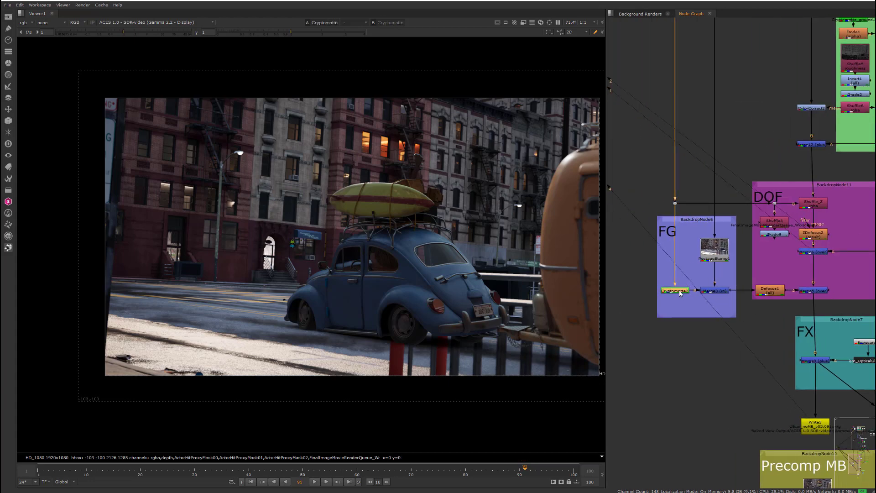
{"action": "key", "text": "1"}
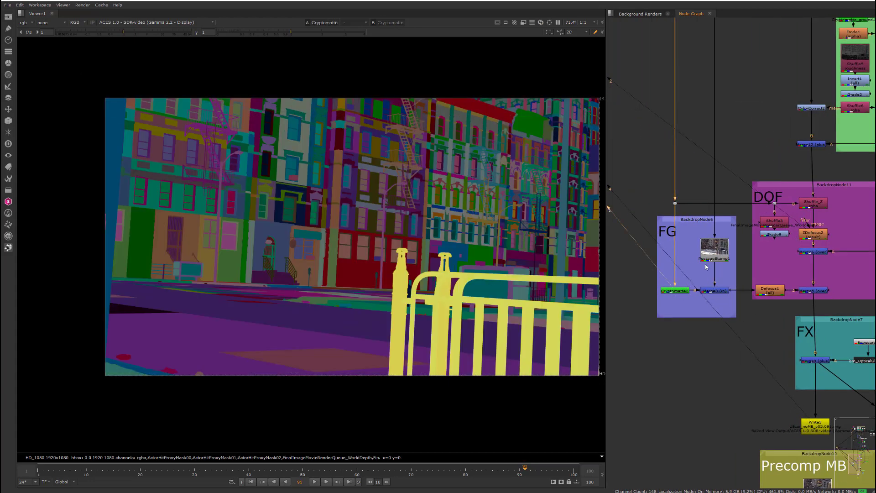
{"action": "left_click", "coordinate": [715, 291]}
{"action": "key", "text": "1"}
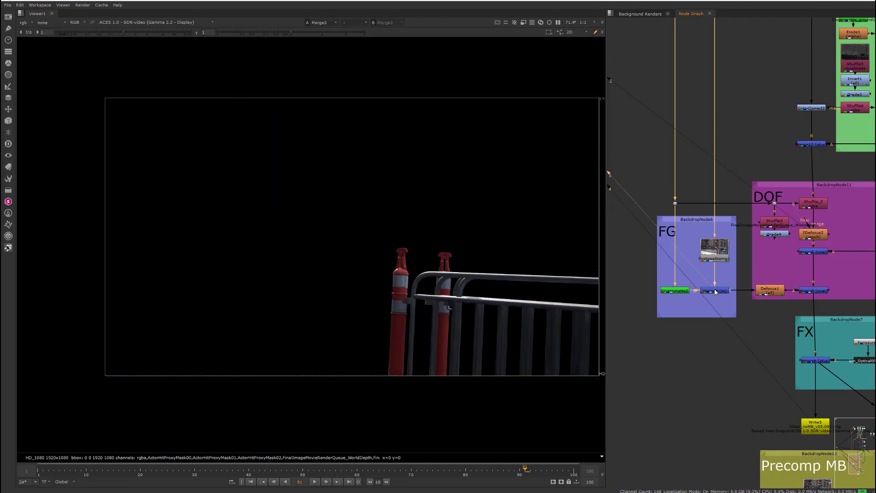
{"action": "left_click", "coordinate": [779, 294]}
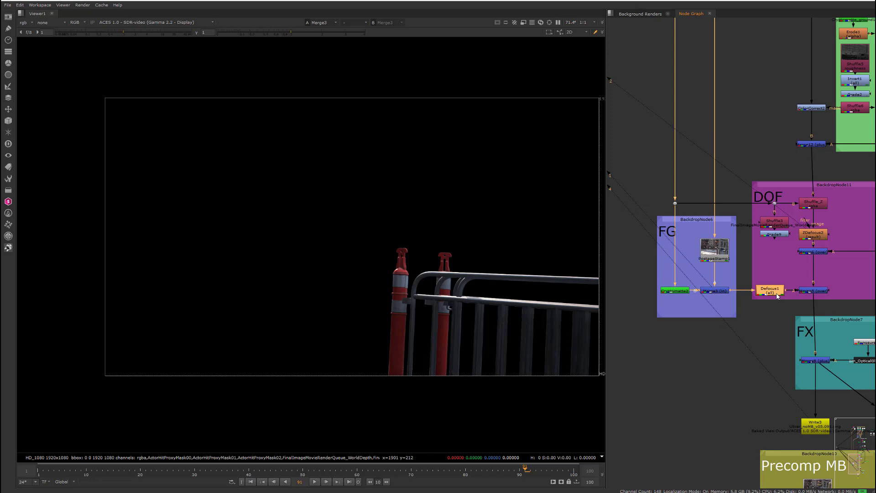
{"action": "key", "text": "1"}
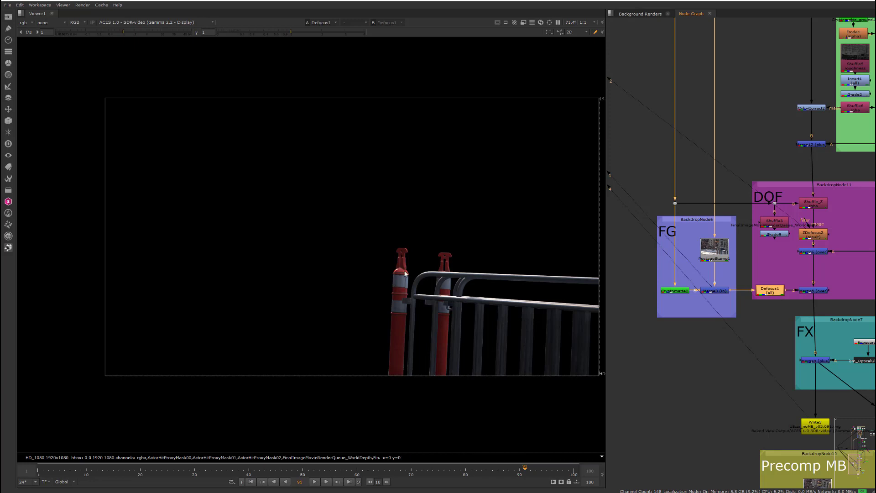
{"action": "left_click", "coordinate": [807, 292]}
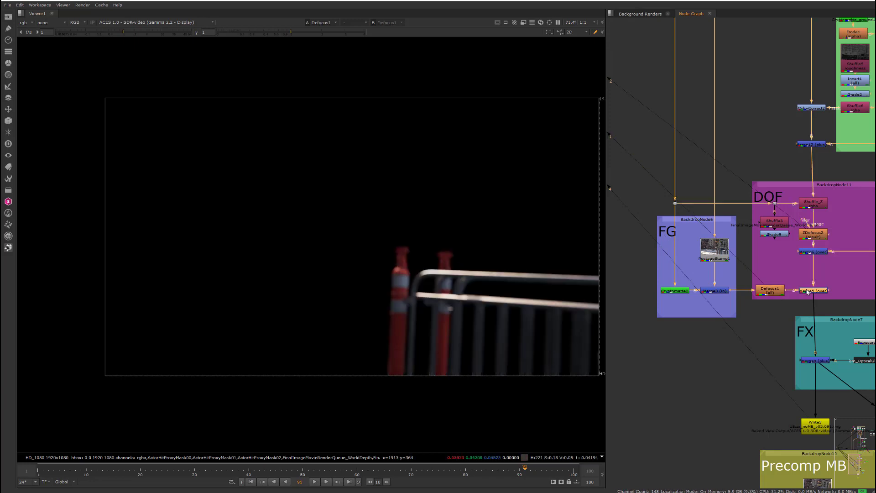
{"action": "key", "text": "1"}
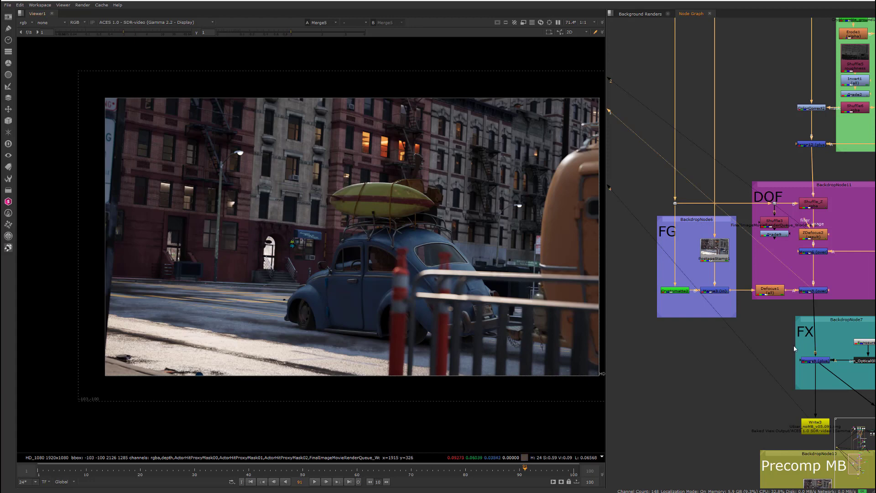
{"action": "middle_click_drag", "start_coordinate": [743, 329], "coordinate": [677, 331]}
{"action": "middle_click_drag", "start_coordinate": [757, 299], "coordinate": [741, 300]}
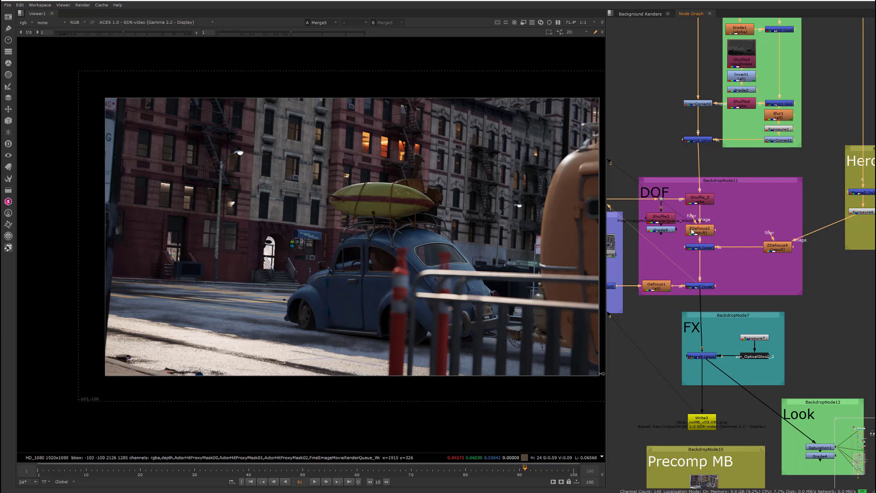
{"action": "middle_click_drag", "start_coordinate": [742, 309], "coordinate": [719, 270]}
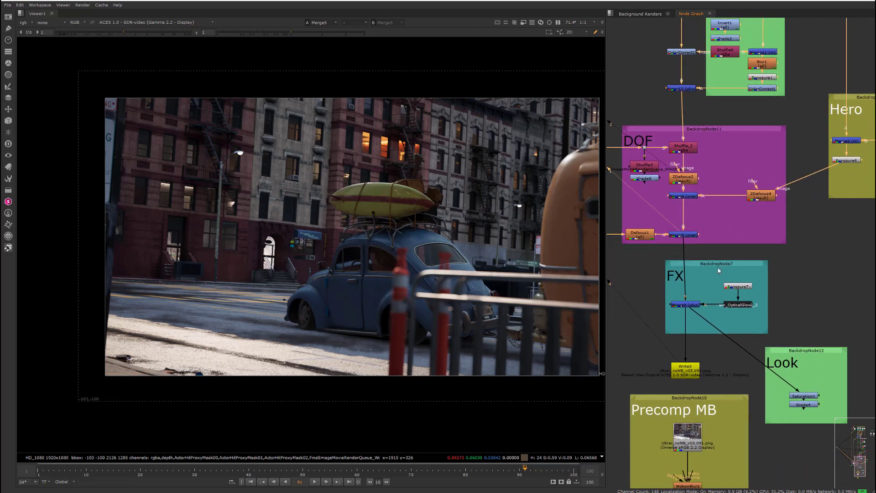
{"action": "left_click", "coordinate": [685, 305]}
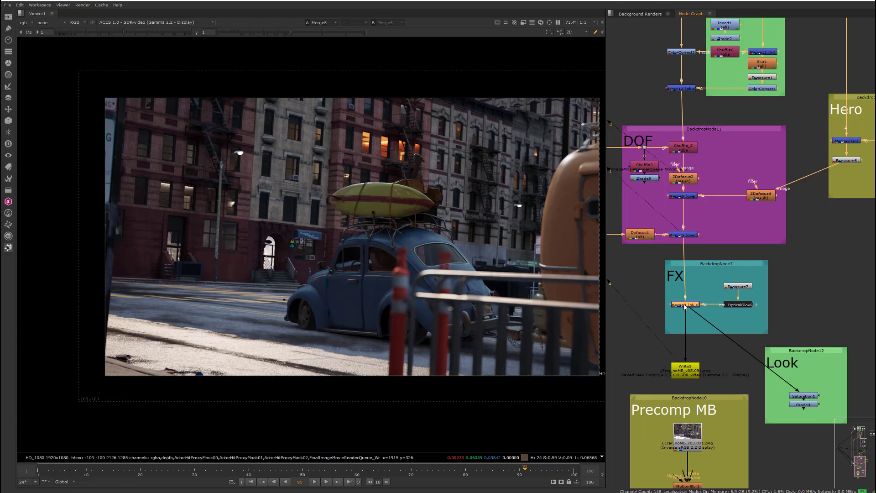
Inspect and close the bm_OpticalGlow2_2 settings, then view the Merge9 glow result
{"action": "double_click", "coordinate": [734, 306]}
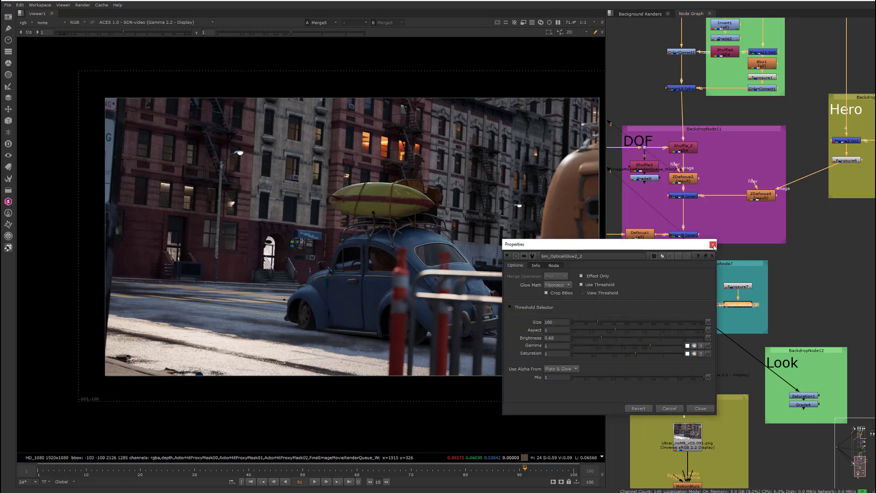
{"action": "left_click", "coordinate": [713, 244]}
{"action": "key", "text": "1"}
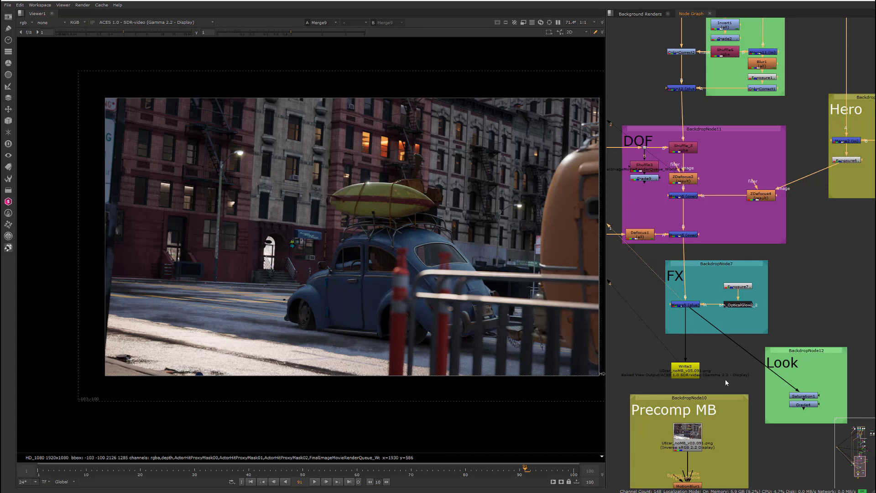
{"action": "middle_click_drag", "start_coordinate": [744, 418], "coordinate": [749, 324]}
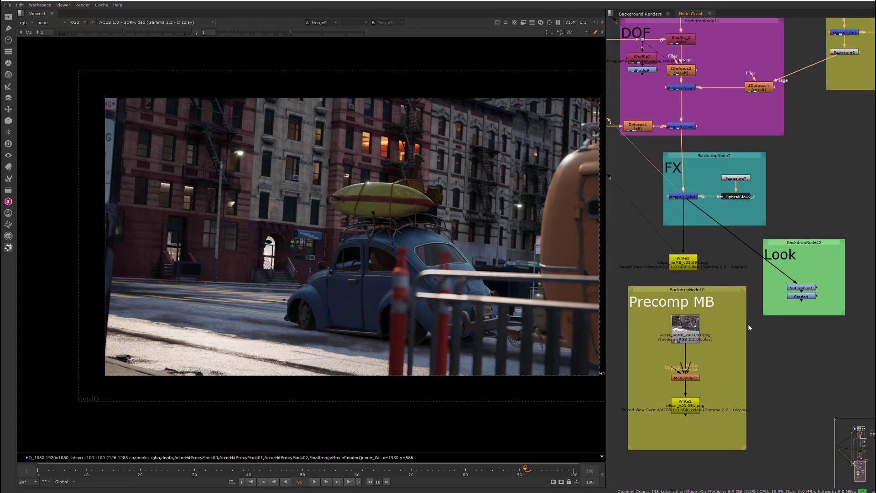